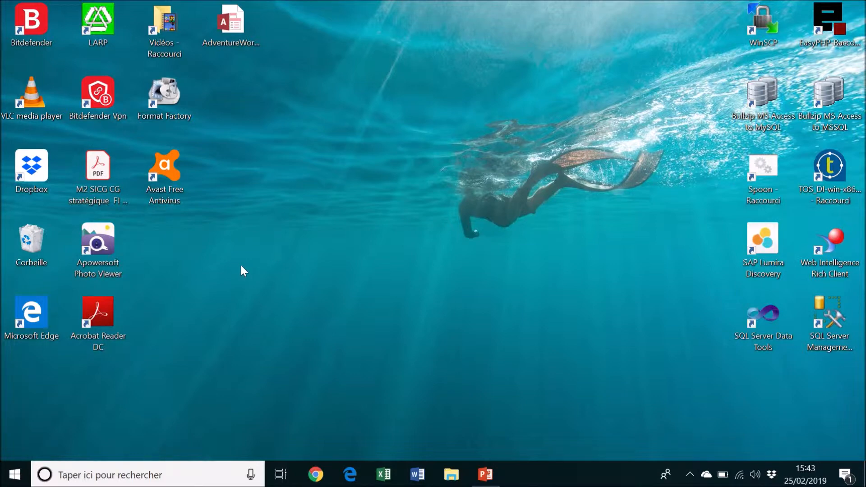
Open Excel and create a blank workbook.
{"action": "left_click", "coordinate": [384, 481]}
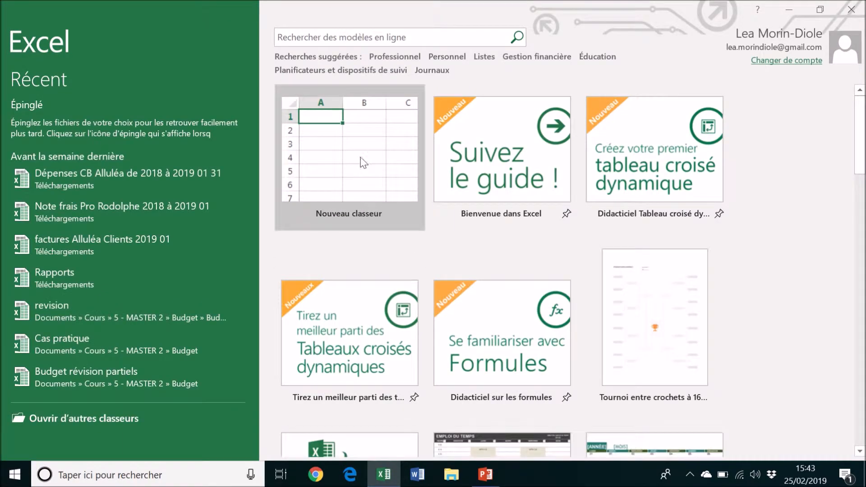
{"action": "left_click", "coordinate": [363, 163]}
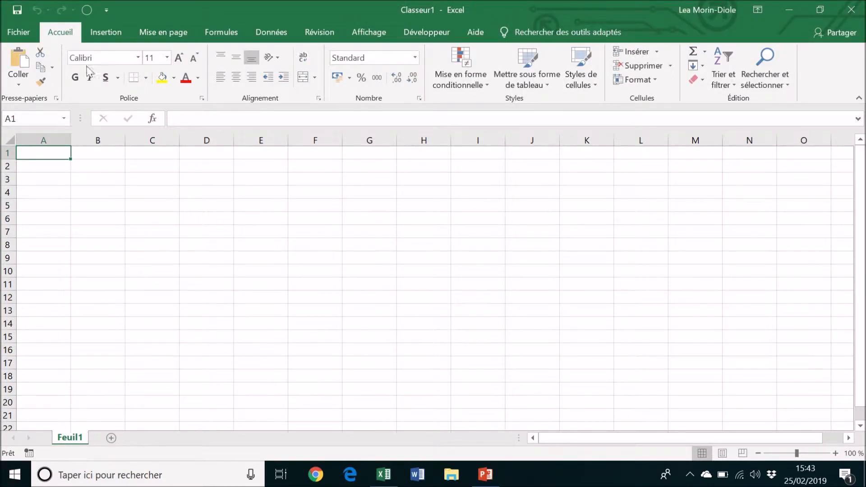
Start an external data connection from Analysis Services to the server "." using Windows authentication.
{"action": "left_click", "coordinate": [268, 33]}
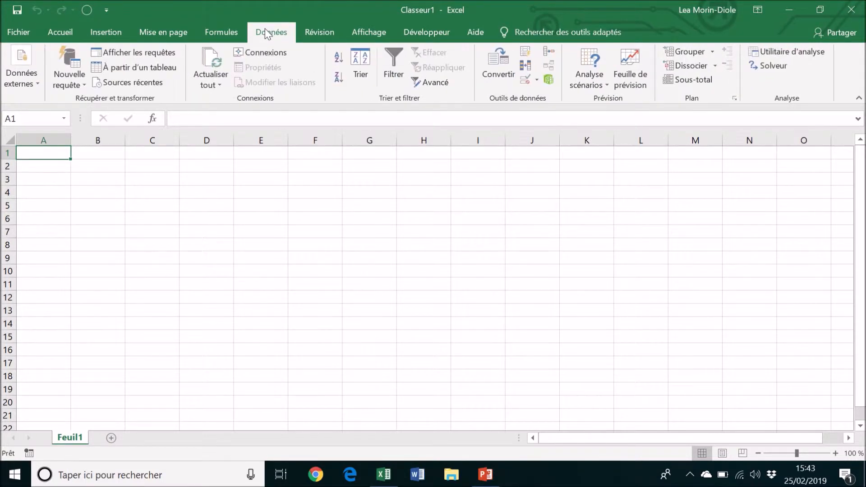
{"action": "left_click", "coordinate": [28, 89]}
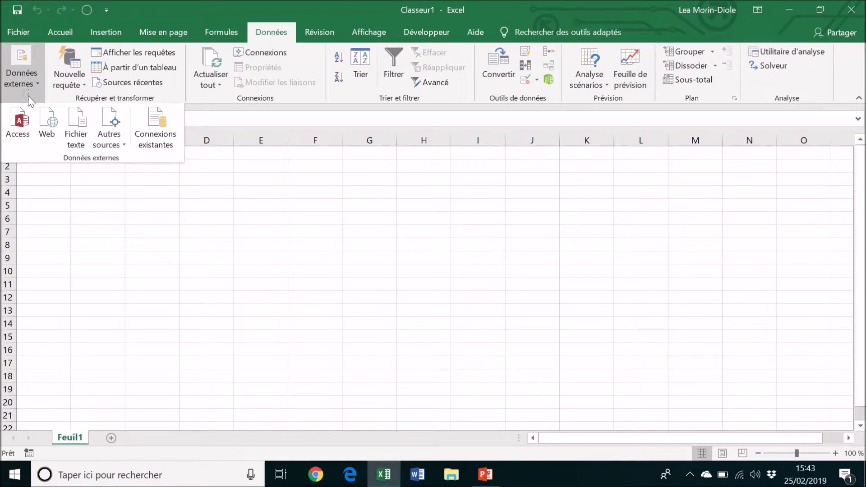
{"action": "left_click", "coordinate": [118, 148]}
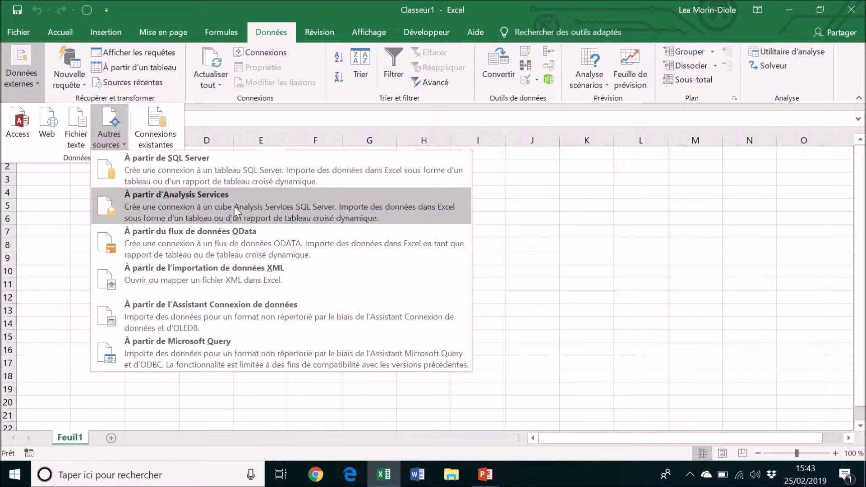
{"action": "left_click", "coordinate": [205, 201]}
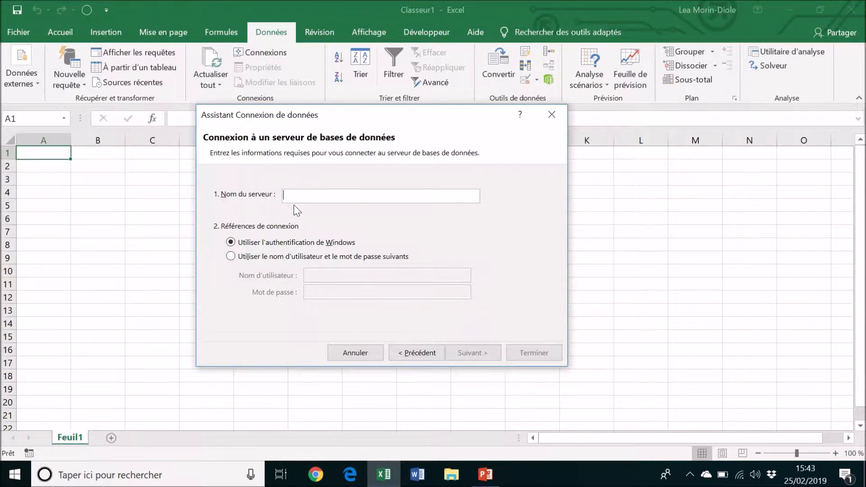
{"action": "type", "text": "."}
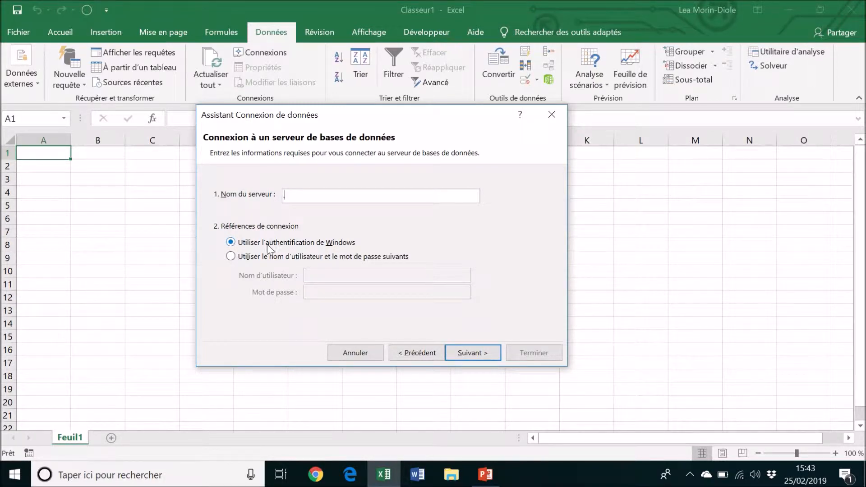
{"action": "left_click", "coordinate": [482, 354]}
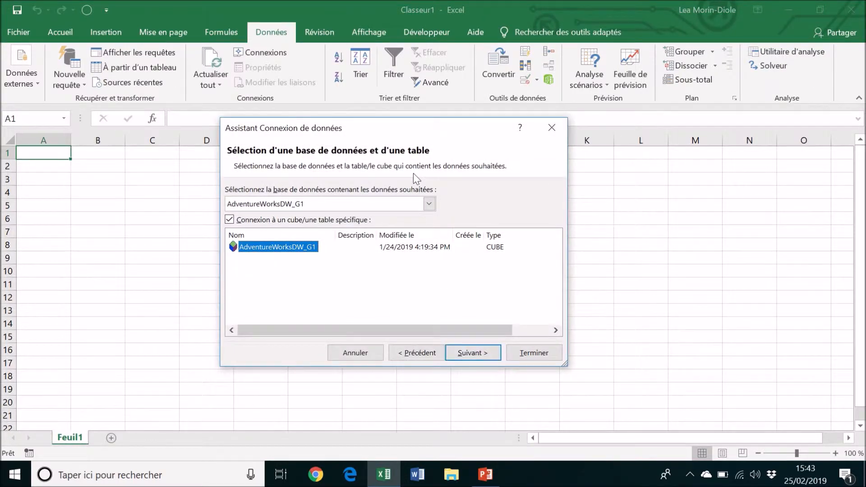
Choose the Video_Cube database and its AdventureWorksDW_G1 cube as the data source.
{"action": "left_click", "coordinate": [428, 206]}
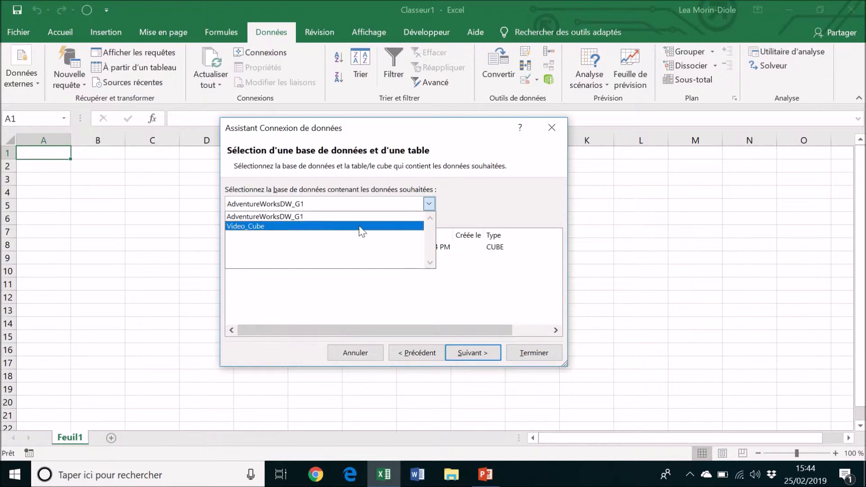
{"action": "left_click", "coordinate": [361, 226]}
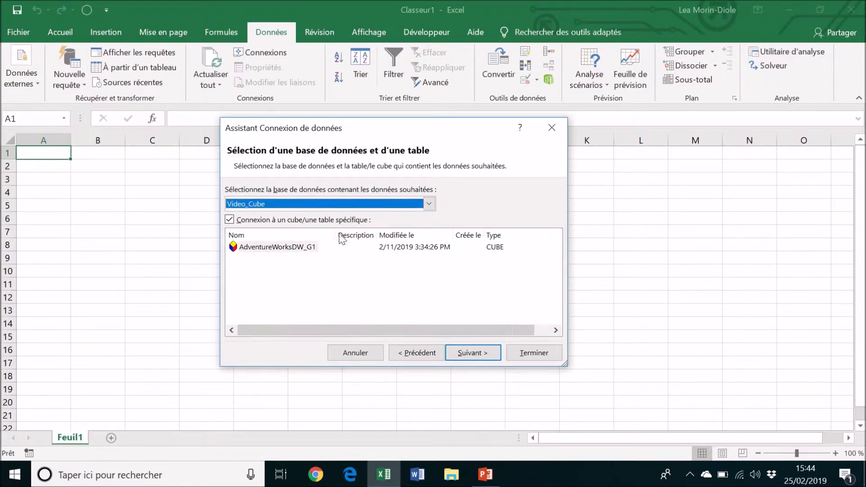
{"action": "left_click", "coordinate": [263, 247]}
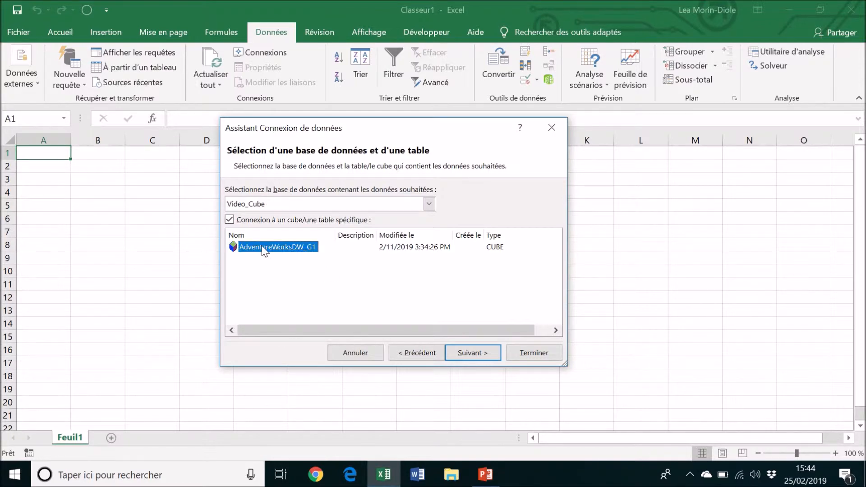
{"action": "left_click", "coordinate": [469, 354]}
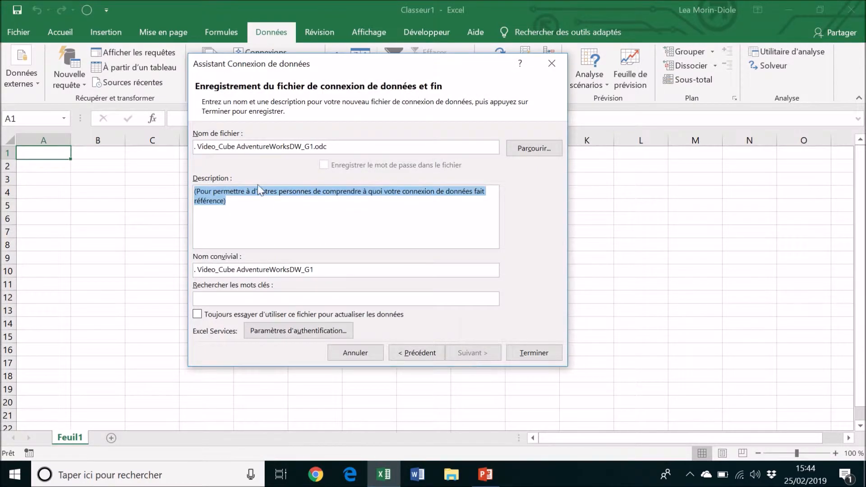
Remove the leading dot and space from the connection's file name and friendly name.
{"action": "left_click", "coordinate": [201, 146]}
{"action": "key", "text": "BackSpace"}
{"action": "key", "text": "BackSpace"}
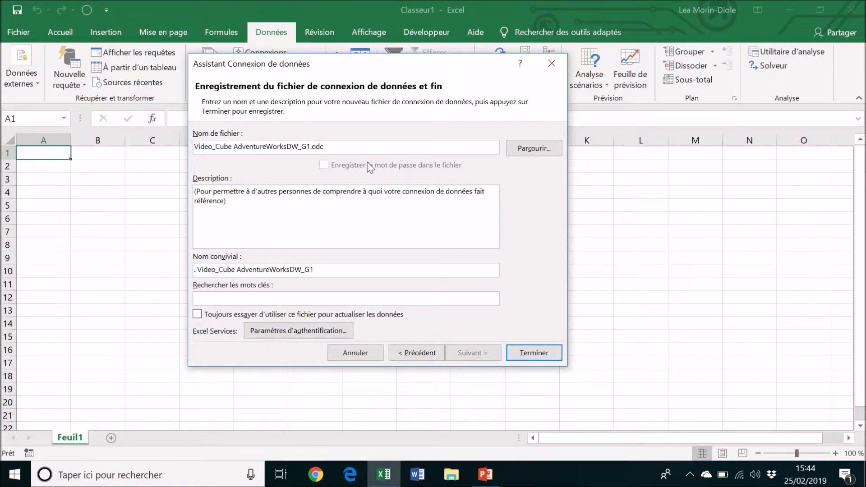
{"action": "left_click", "coordinate": [199, 269]}
{"action": "key", "text": "BackSpace"}
{"action": "key", "text": "BackSpace"}
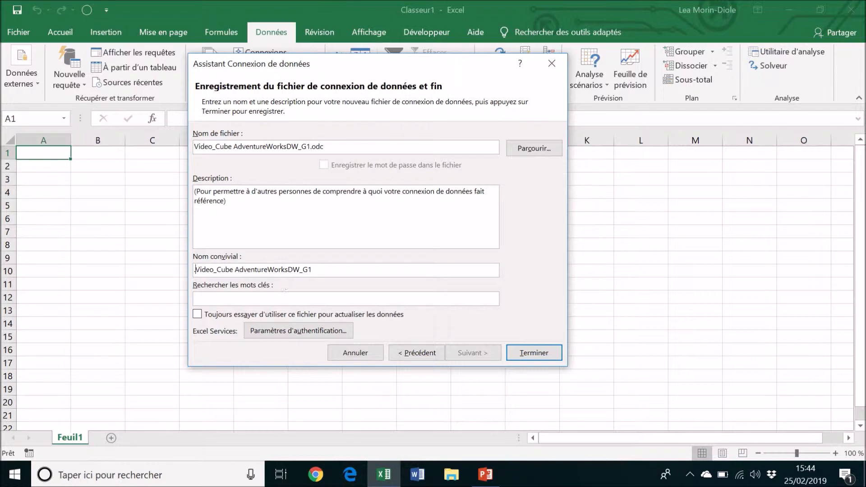
Set the connection file's save location to Documents > Cours > 5 - MASTER 2 > Genie Logiciel > LOT_12.
{"action": "left_click", "coordinate": [530, 150]}
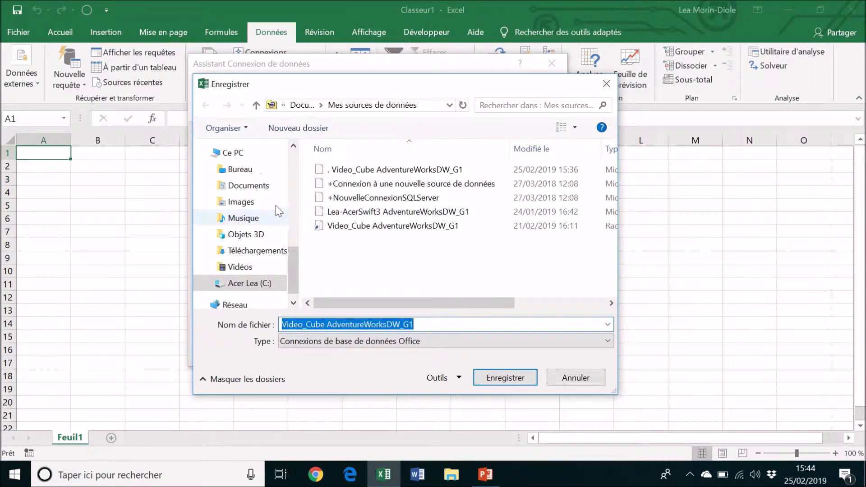
{"action": "left_click", "coordinate": [264, 187]}
{"action": "left_click", "coordinate": [386, 206]}
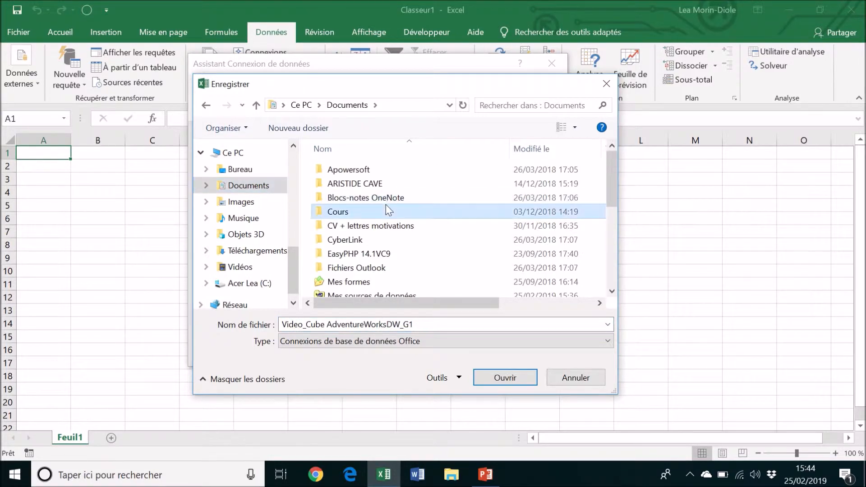
{"action": "double_click", "coordinate": [387, 208]}
{"action": "double_click", "coordinate": [384, 222]}
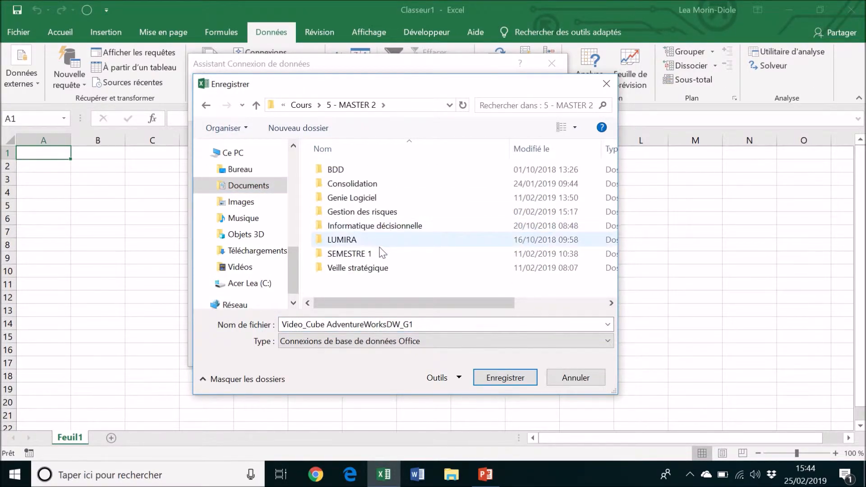
{"action": "double_click", "coordinate": [371, 198]}
{"action": "double_click", "coordinate": [369, 226]}
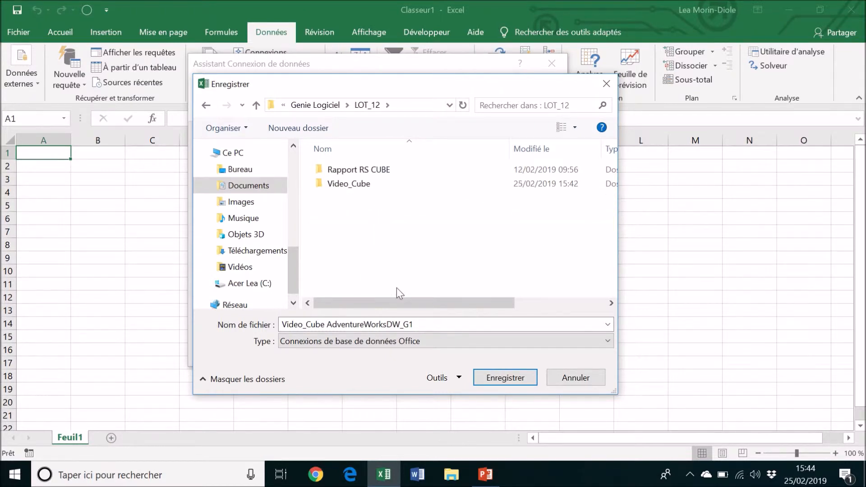
{"action": "left_click", "coordinate": [490, 376]}
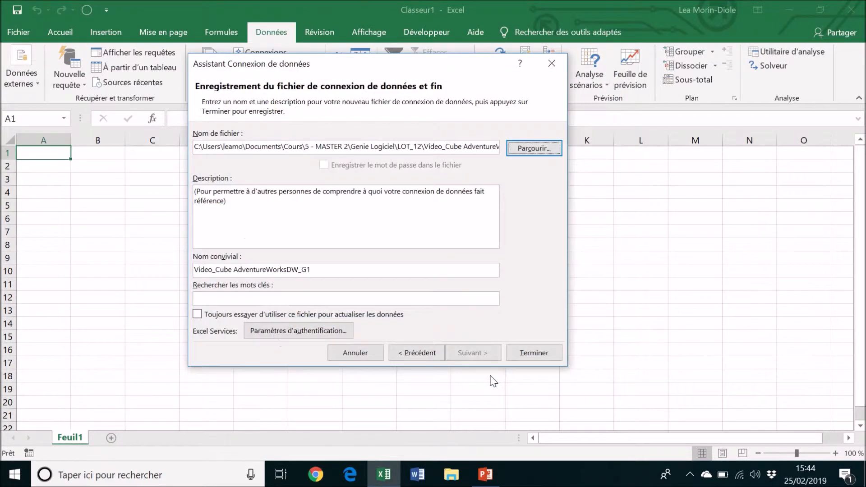
Finish the connection and import the data as a PivotTable report in cell A1 of the existing worksheet.
{"action": "left_click", "coordinate": [534, 353]}
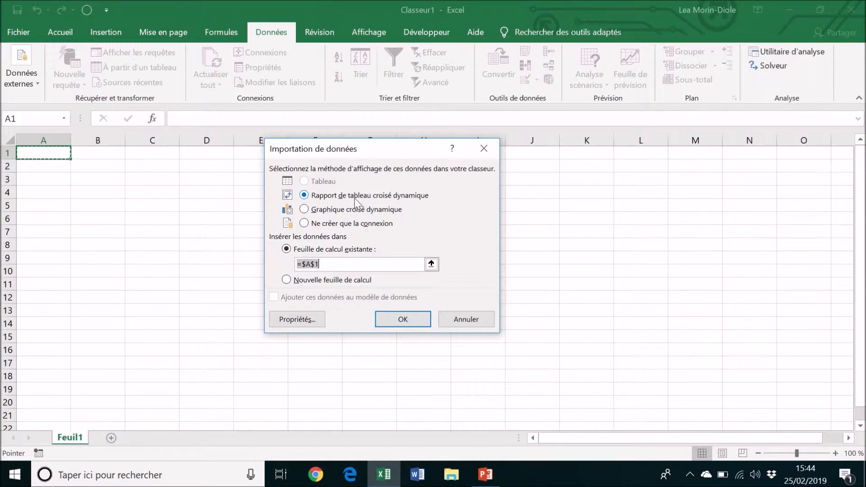
{"action": "left_click", "coordinate": [393, 321]}
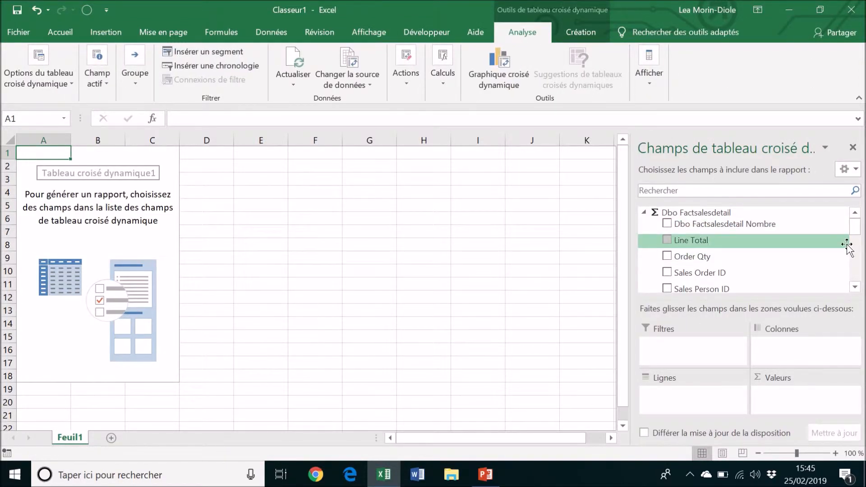
Examine the cube's measures and dimensions in the PivotTable field list, including the additional fields under Dbo Date.
{"action": "mouse_move", "coordinate": [857, 233]}
{"action": "left_mouse_down"}
{"action": "mouse_move", "coordinate": [858, 276]}
{"action": "mouse_move", "coordinate": [858, 222]}
{"action": "left_mouse_up"}
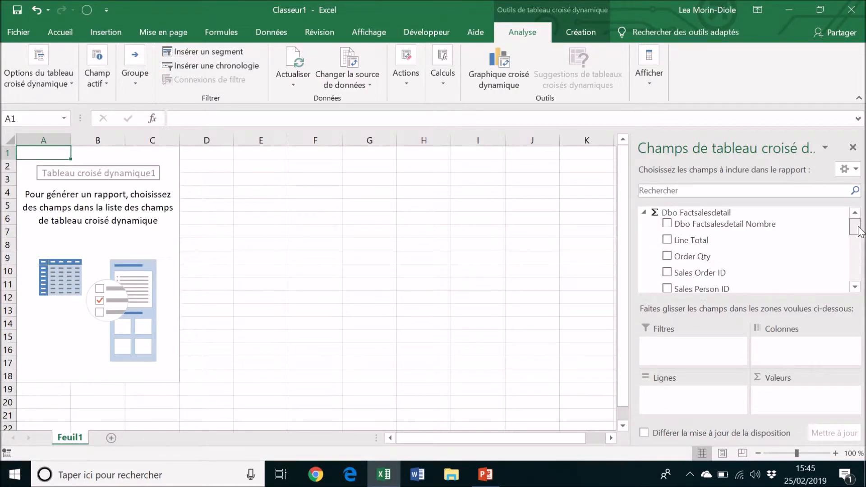
{"action": "mouse_move", "coordinate": [859, 231]}
{"action": "left_mouse_down"}
{"action": "mouse_move", "coordinate": [858, 270]}
{"action": "mouse_move", "coordinate": [857, 224]}
{"action": "left_mouse_up"}
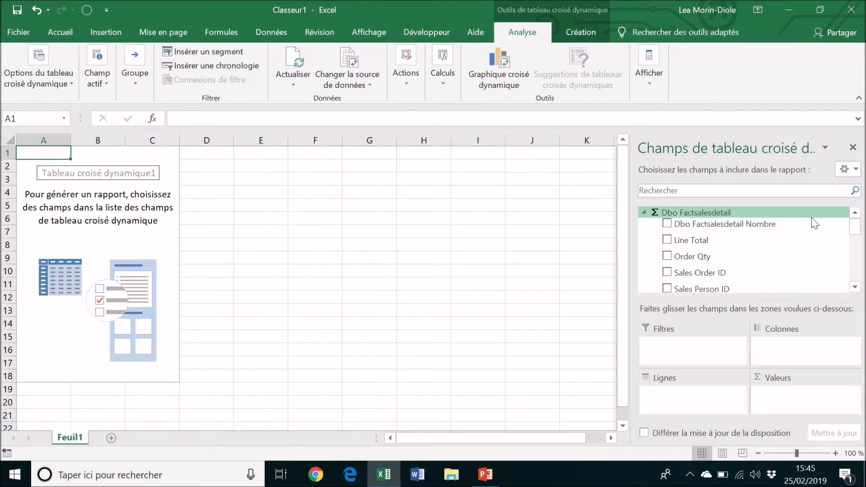
{"action": "left_click_drag", "start_coordinate": [859, 230], "coordinate": [852, 263]}
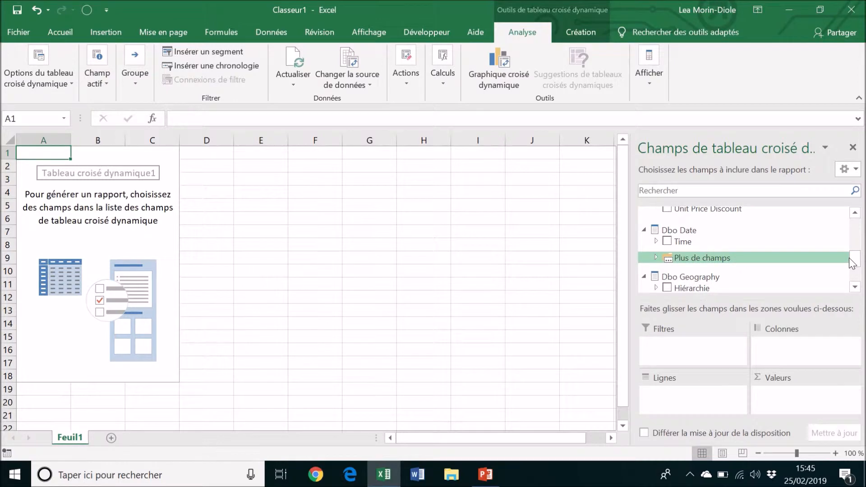
{"action": "mouse_move", "coordinate": [850, 268]}
{"action": "left_mouse_down"}
{"action": "mouse_move", "coordinate": [857, 273]}
{"action": "mouse_move", "coordinate": [856, 258]}
{"action": "left_mouse_up"}
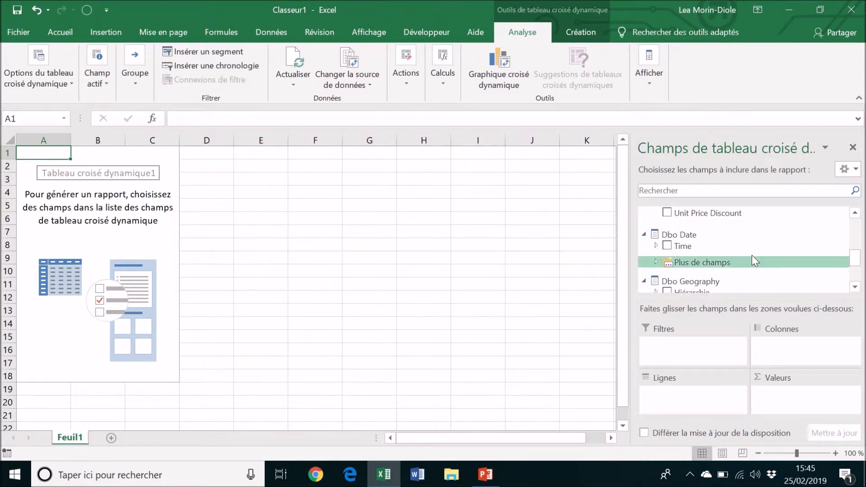
{"action": "left_click", "coordinate": [656, 263]}
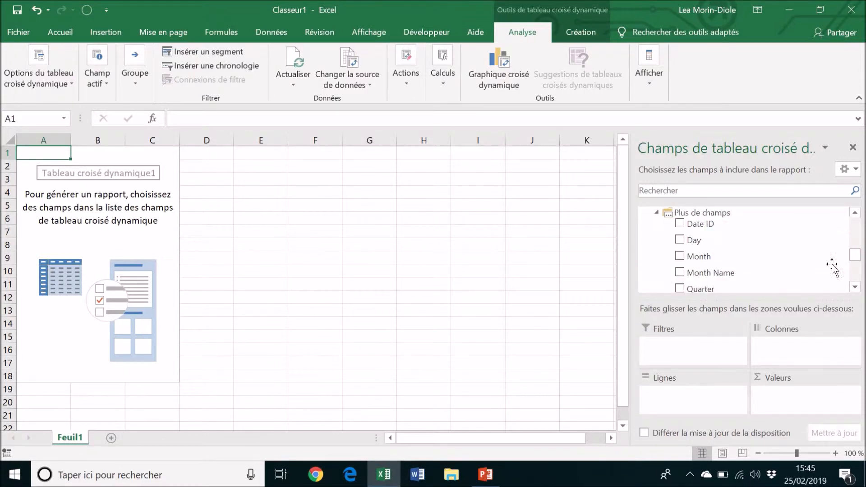
{"action": "scroll", "coordinate": [857, 280], "scroll_direction": "down", "scroll_amount": 4}
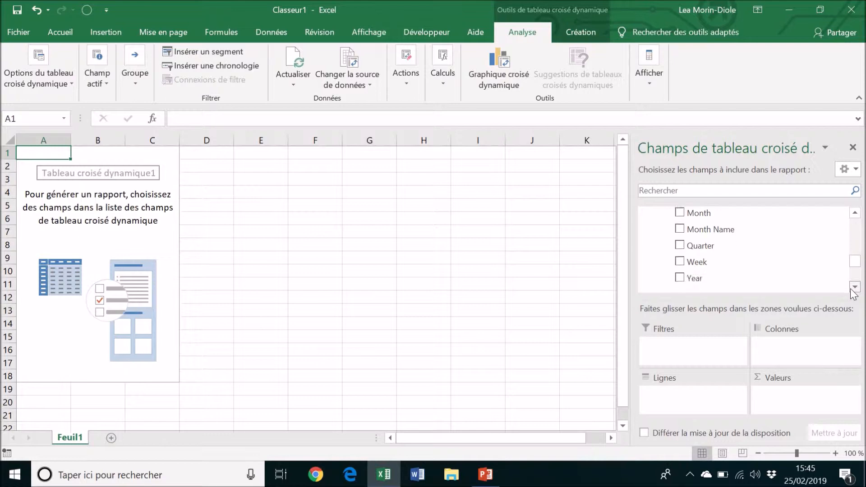
{"action": "scroll", "coordinate": [855, 213], "scroll_direction": "up", "scroll_amount": 5}
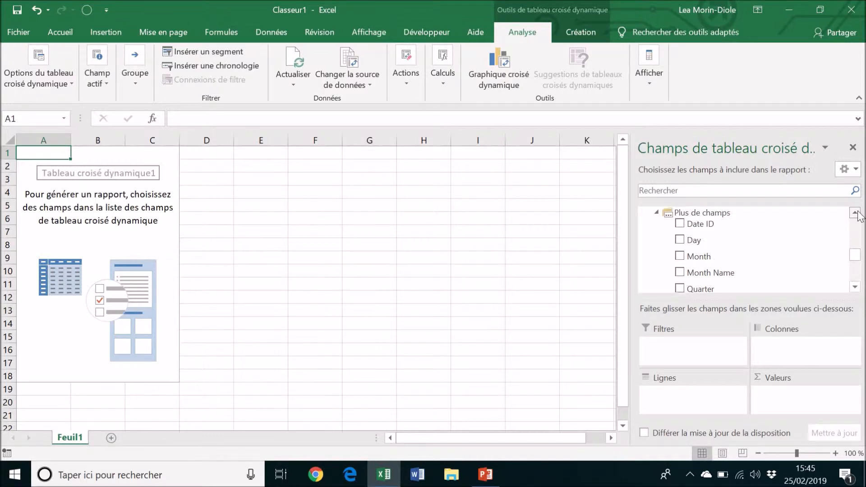
{"action": "left_click", "coordinate": [657, 223]}
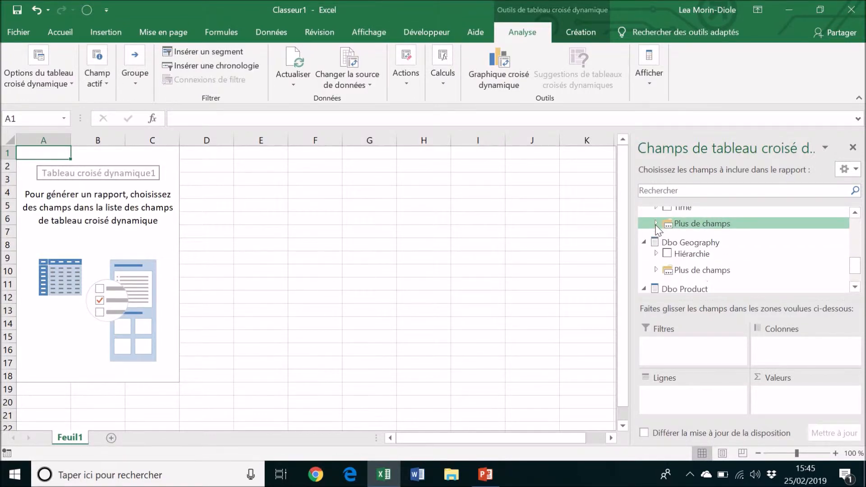
Add the Line Total measure from Dbo Factsalesdetail to the PivotTable's Values area.
{"action": "scroll", "coordinate": [855, 213], "scroll_direction": "up", "scroll_amount": 5}
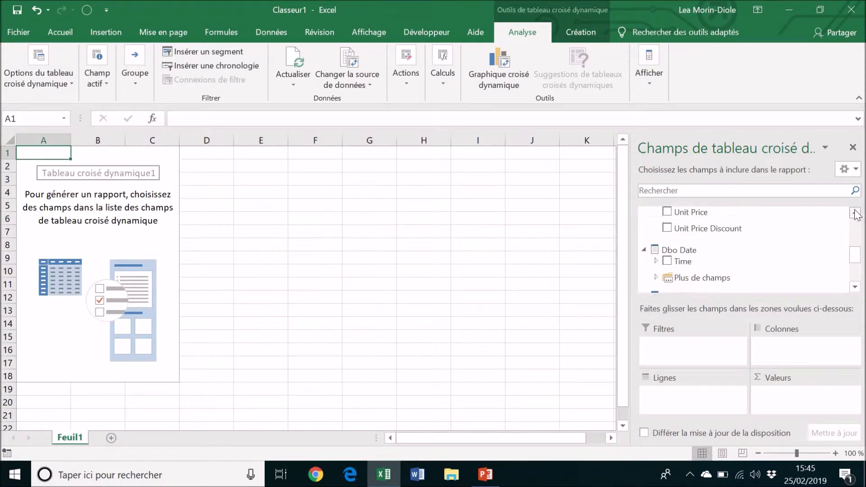
{"action": "scroll", "coordinate": [856, 213], "scroll_direction": "up", "scroll_amount": 8}
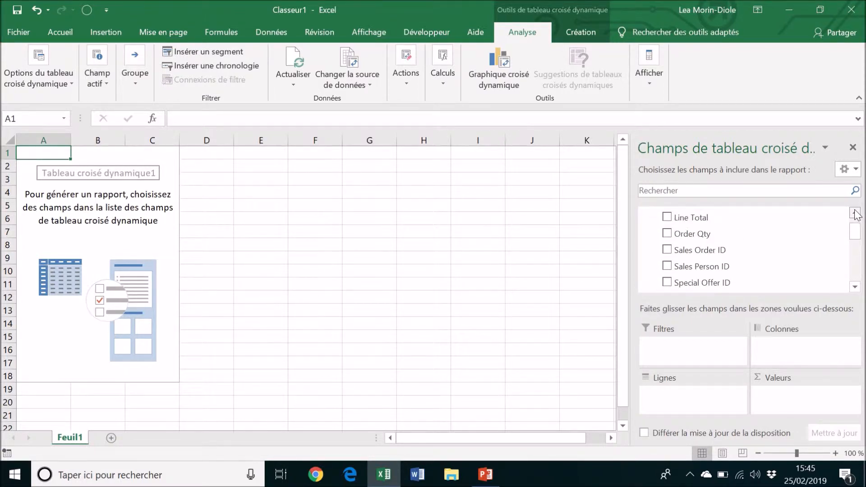
{"action": "mouse_move", "coordinate": [856, 216]}
{"action": "left_mouse_down"}
{"action": "mouse_move", "coordinate": [856, 271]}
{"action": "mouse_move", "coordinate": [856, 213]}
{"action": "left_mouse_up"}
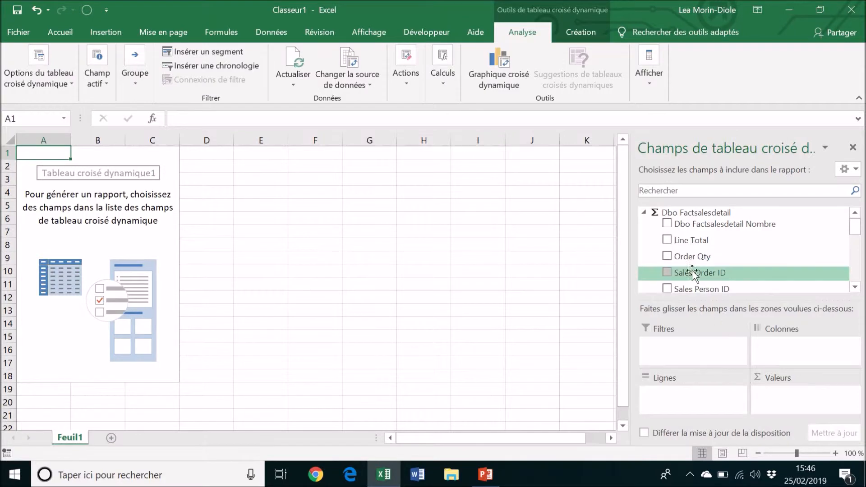
{"action": "left_click_drag", "start_coordinate": [682, 246], "coordinate": [802, 405]}
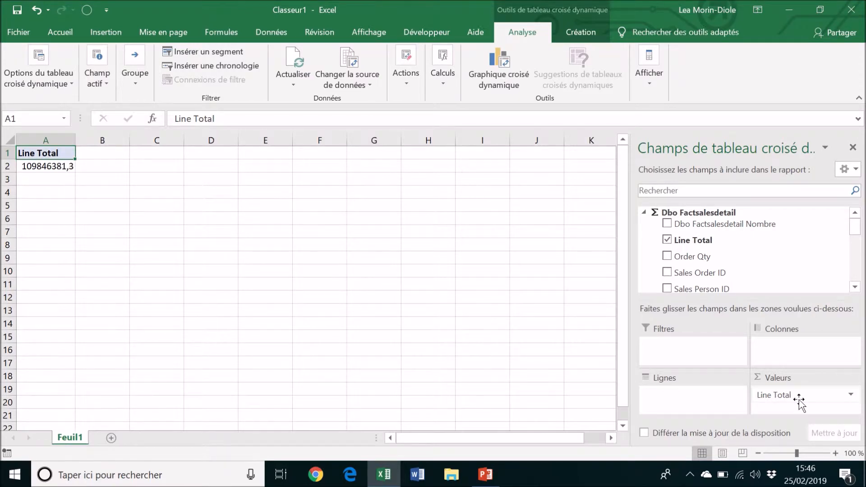
Add the Time hierarchy from Dbo Date to the PivotTable's Rows area.
{"action": "left_click", "coordinate": [858, 289]}
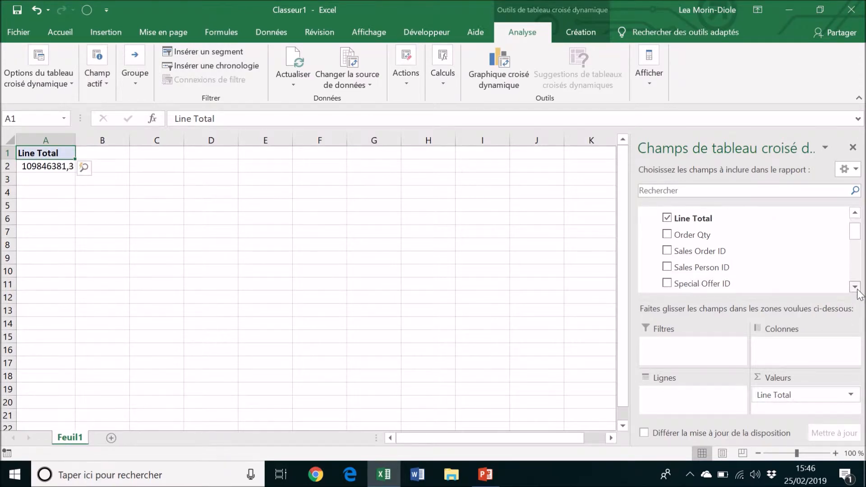
{"action": "left_click", "coordinate": [858, 290]}
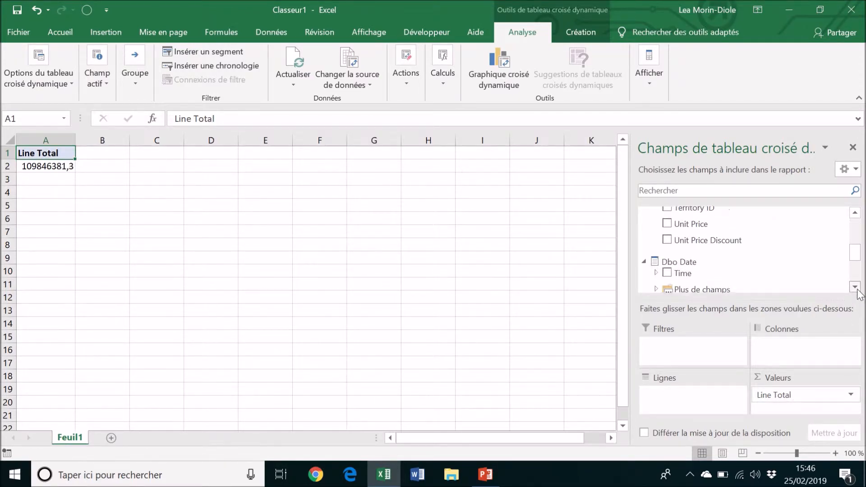
{"action": "left_click", "coordinate": [858, 289]}
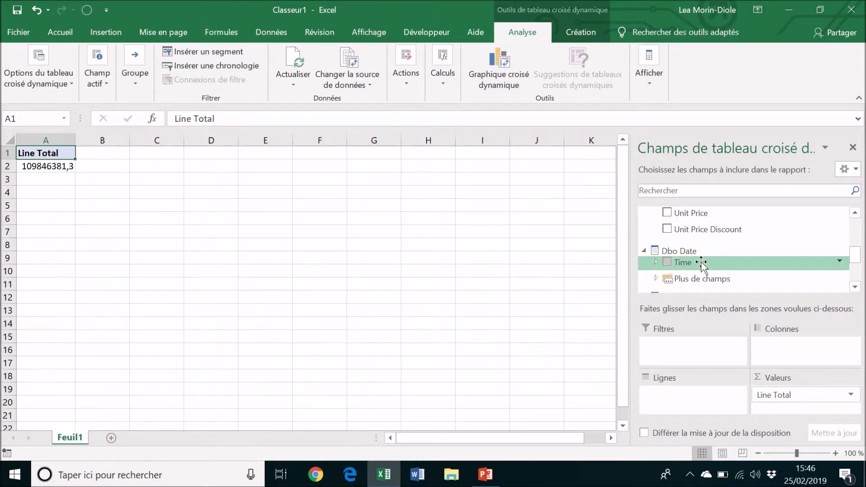
{"action": "left_click_drag", "start_coordinate": [700, 265], "coordinate": [682, 400]}
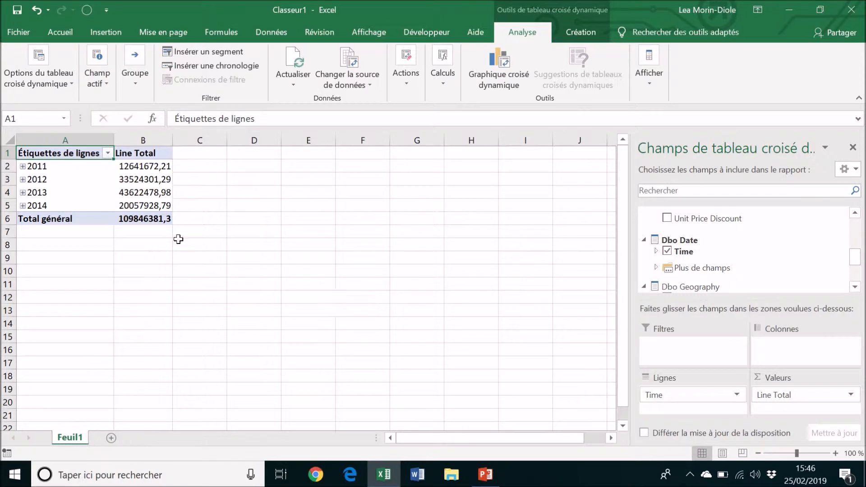
Examine the Time hierarchy by drilling down from 2011 into quarter 2 and month 5, and collapse all the levels again.
{"action": "left_click", "coordinate": [23, 167]}
{"action": "left_click_drag", "start_coordinate": [51, 179], "coordinate": [54, 207]}
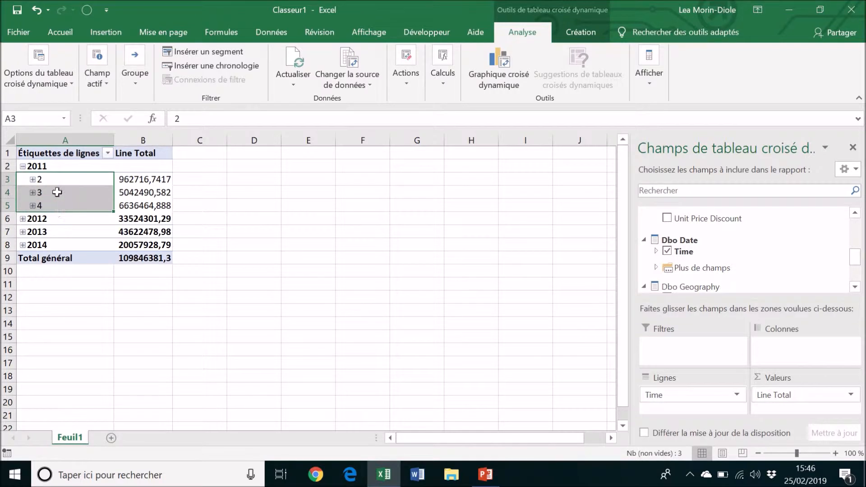
{"action": "left_click", "coordinate": [33, 179]}
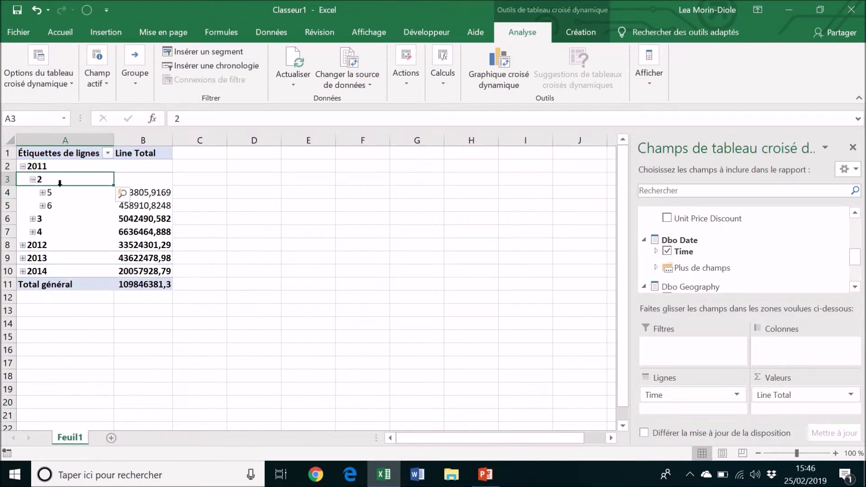
{"action": "left_click_drag", "start_coordinate": [60, 192], "coordinate": [62, 206]}
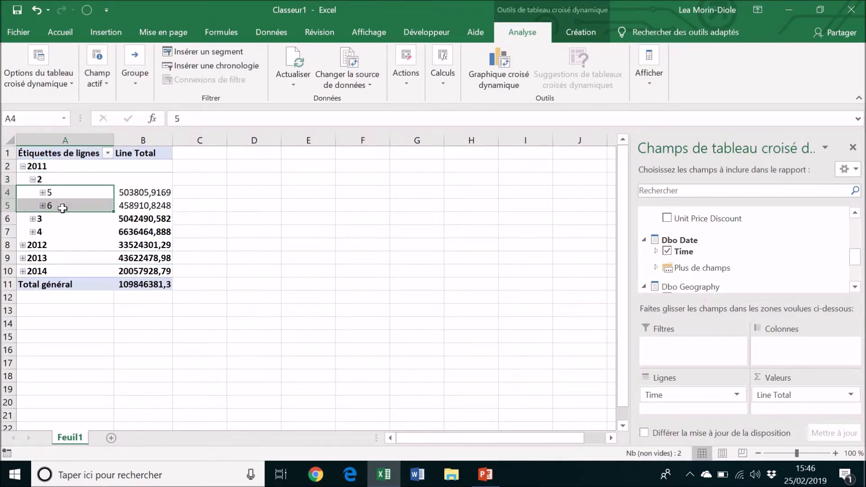
{"action": "left_click", "coordinate": [43, 193]}
{"action": "left_click", "coordinate": [77, 208]}
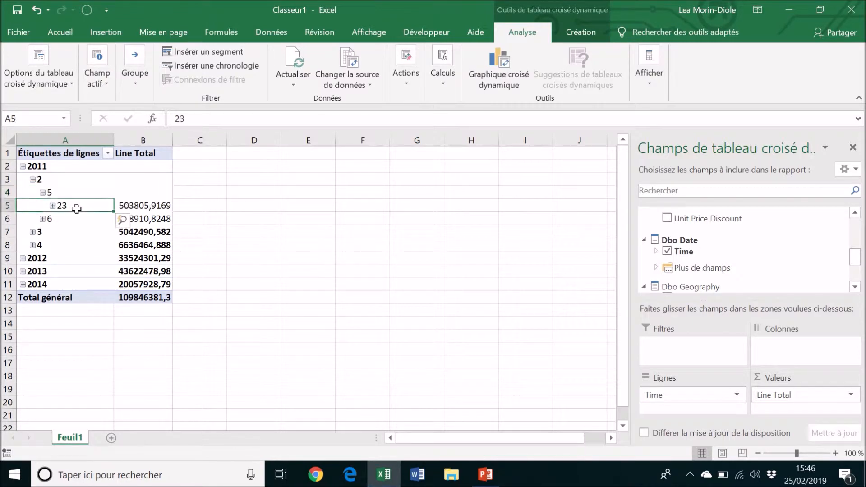
{"action": "left_click", "coordinate": [43, 193]}
{"action": "left_click", "coordinate": [33, 180]}
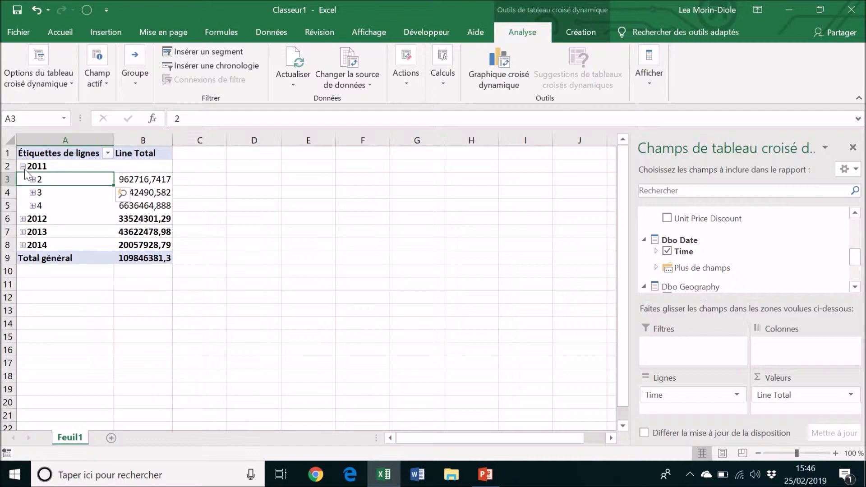
{"action": "left_click", "coordinate": [23, 166]}
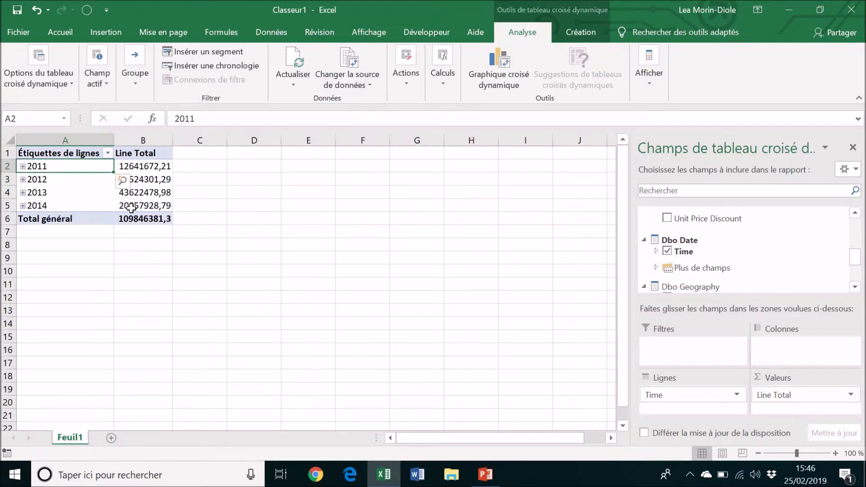
Add the Product hierarchy from Dbo Product to the PivotTable's Columns area.
{"action": "left_click", "coordinate": [855, 287]}
{"action": "left_click", "coordinate": [856, 287]}
{"action": "left_click", "coordinate": [855, 287]}
{"action": "left_click_drag", "start_coordinate": [737, 283], "coordinate": [810, 346]}
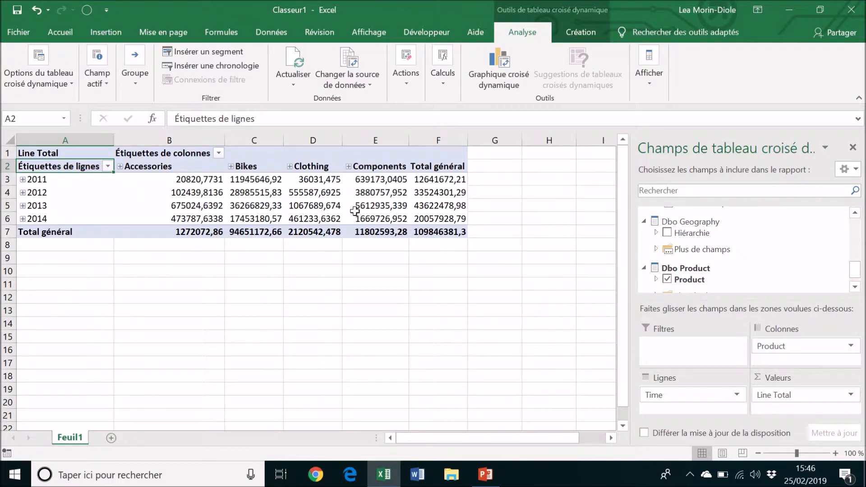
{"action": "mouse_move", "coordinate": [355, 211]}
Give the Line Total value field the custom name CA in its value field settings.
{"action": "left_click", "coordinate": [848, 394]}
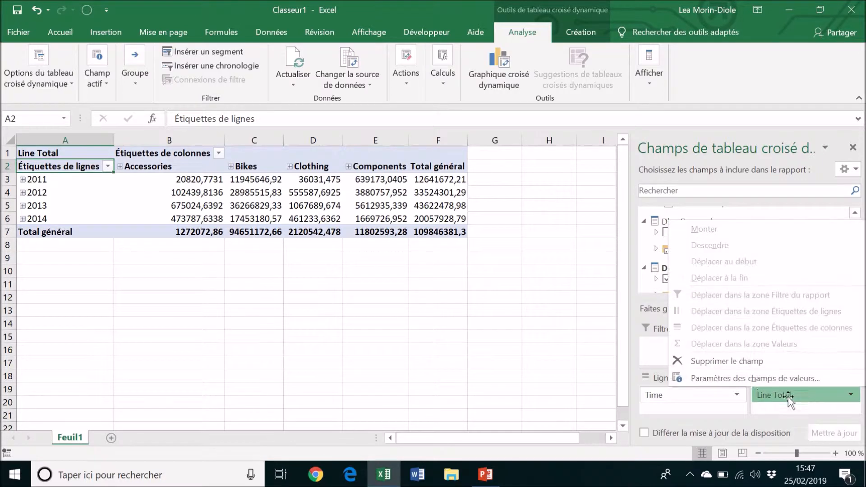
{"action": "left_click", "coordinate": [706, 379]}
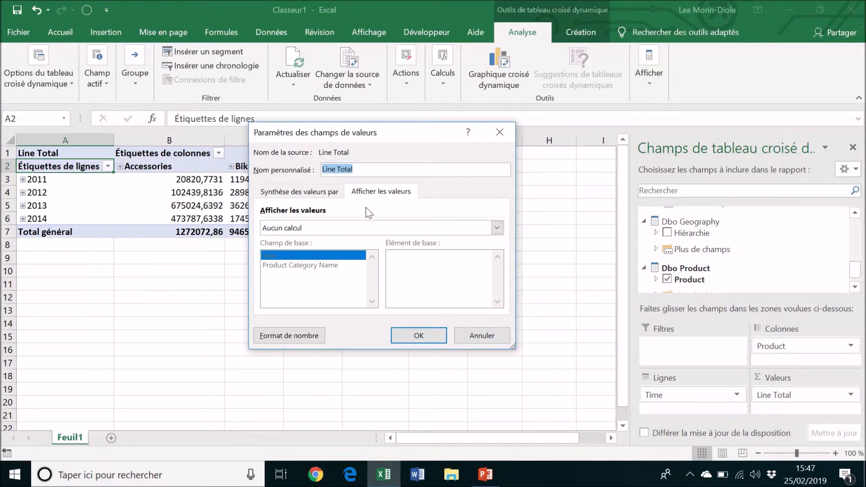
{"action": "type", "text": "CA"}
Format the CA values as Monétaire with 0 decimals and the $ Anglais (États-Unis) symbol, and apply the field settings.
{"action": "left_click", "coordinate": [288, 336]}
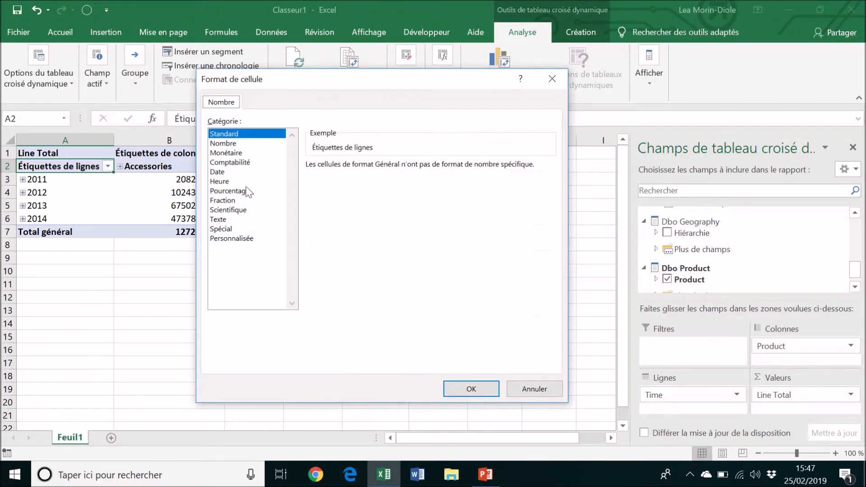
{"action": "left_click", "coordinate": [234, 154]}
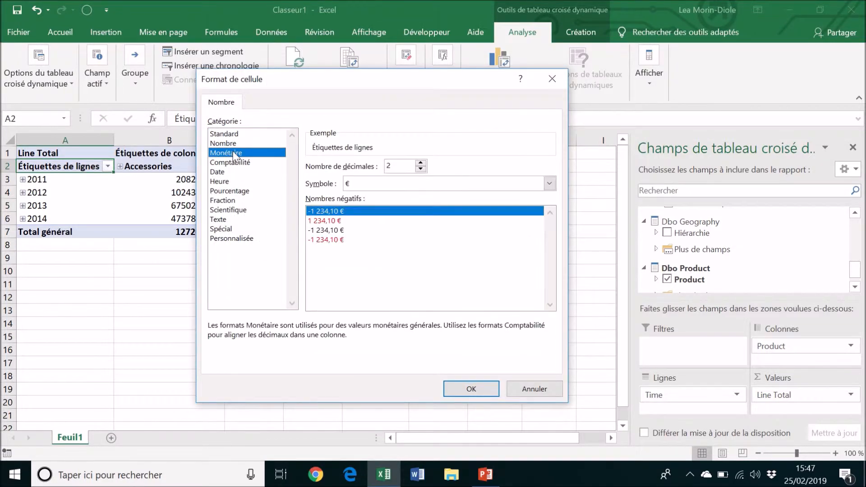
{"action": "left_click", "coordinate": [419, 170]}
{"action": "left_click", "coordinate": [420, 169]}
{"action": "left_click", "coordinate": [550, 183]}
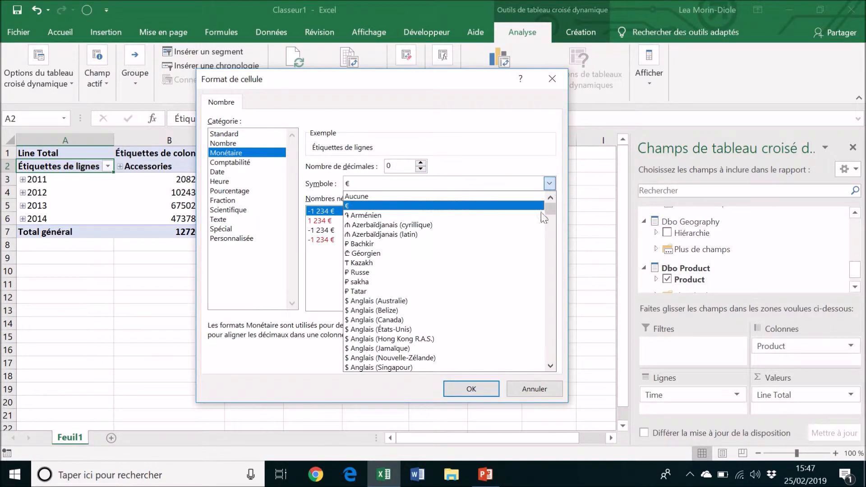
{"action": "left_click", "coordinate": [450, 329]}
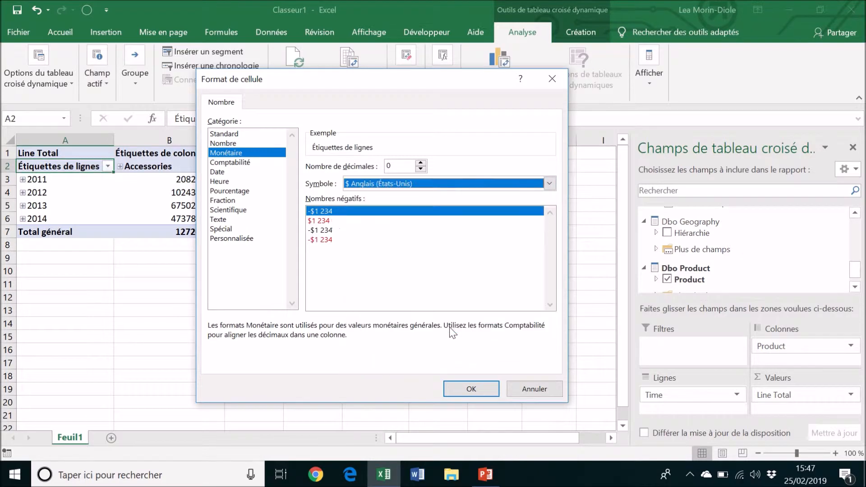
{"action": "left_click", "coordinate": [458, 390]}
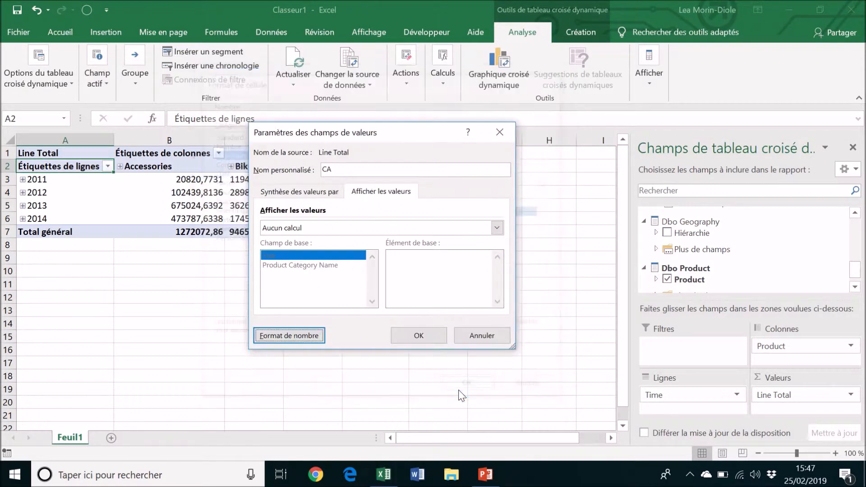
{"action": "left_click", "coordinate": [429, 342]}
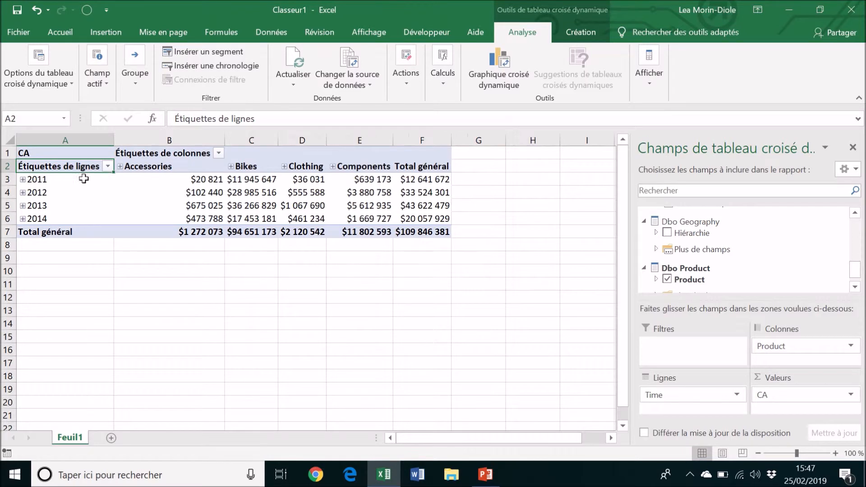
{"action": "left_click", "coordinate": [67, 152]}
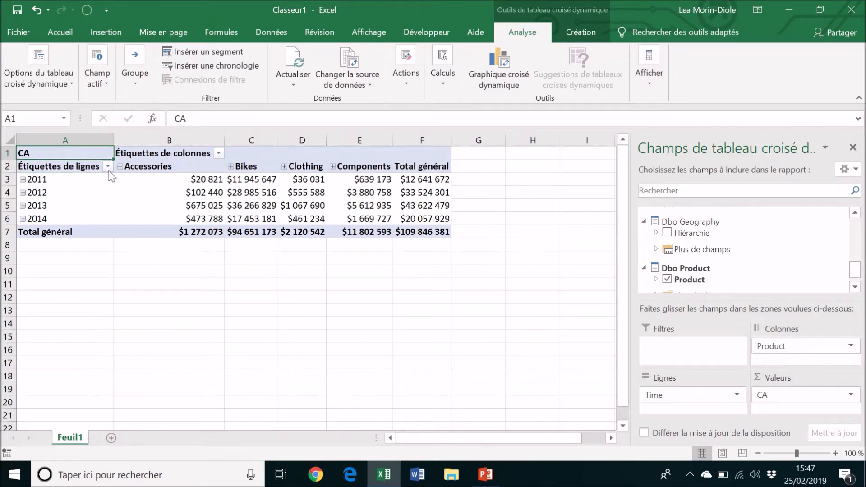
{"action": "left_click_drag", "start_coordinate": [170, 182], "coordinate": [193, 218]}
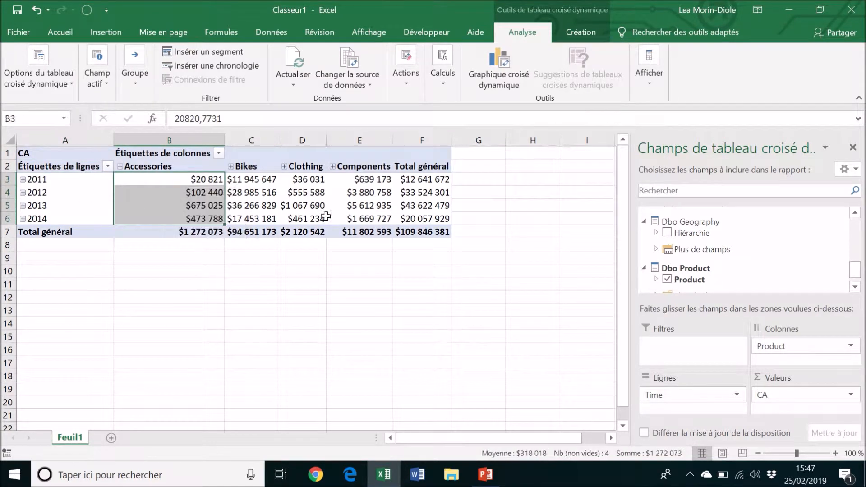
{"action": "left_click", "coordinate": [395, 245]}
Apply the dark blue PivotTable style from the second row of the Moyen styles to the report.
{"action": "left_click", "coordinate": [303, 192]}
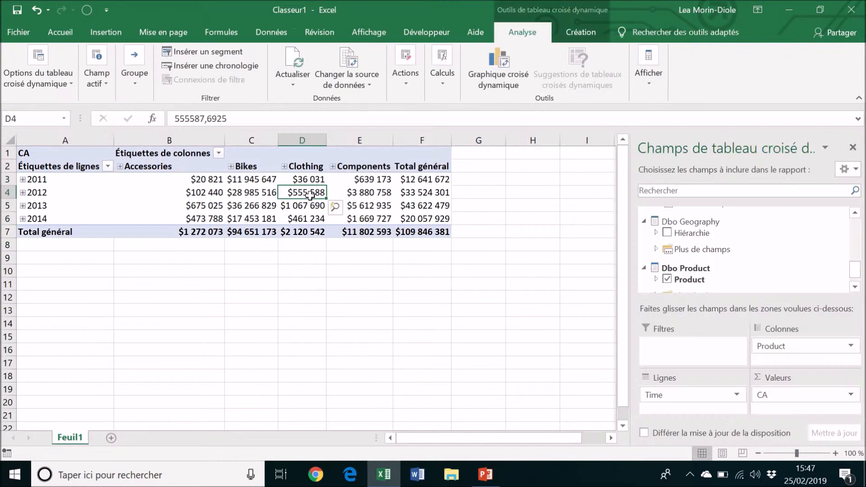
{"action": "left_click", "coordinate": [586, 32]}
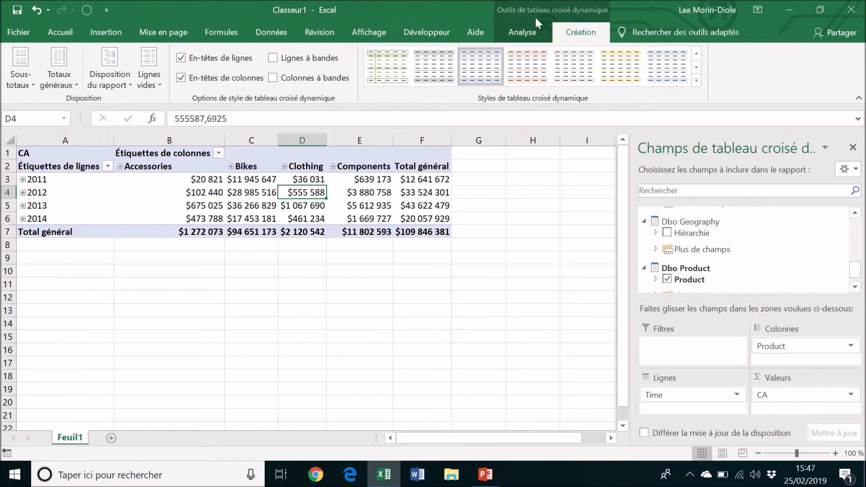
{"action": "left_click", "coordinate": [697, 79]}
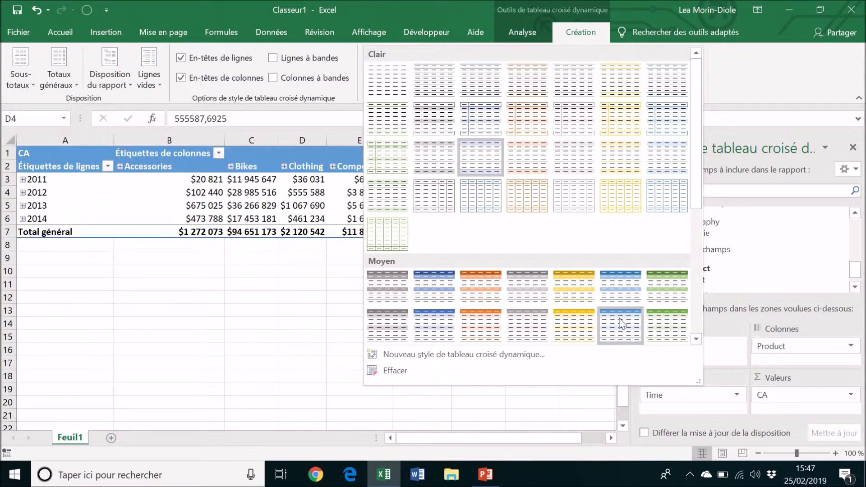
{"action": "left_click", "coordinate": [437, 321]}
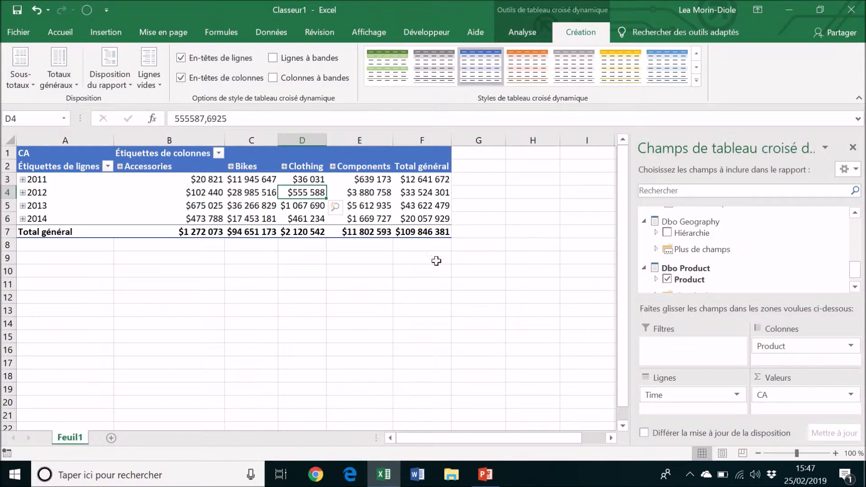
Turn off the PivotTable's grand totals for both rows and columns.
{"action": "left_click_drag", "start_coordinate": [424, 167], "coordinate": [424, 231]}
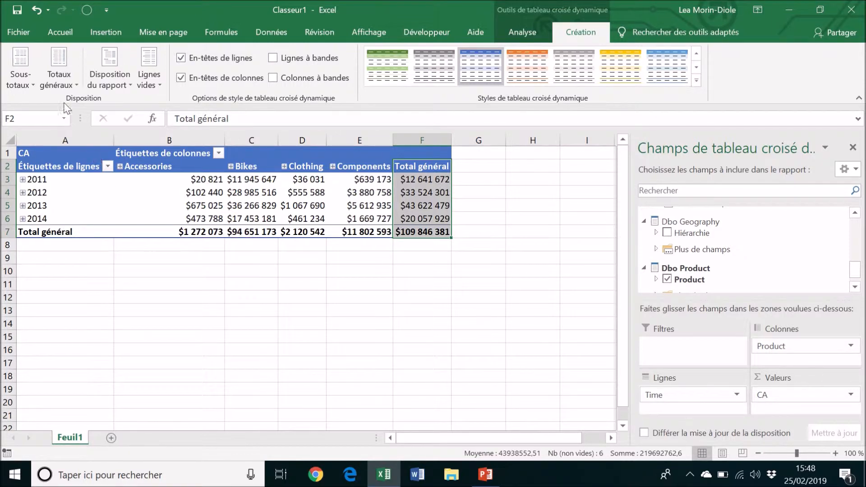
{"action": "left_click", "coordinate": [59, 85]}
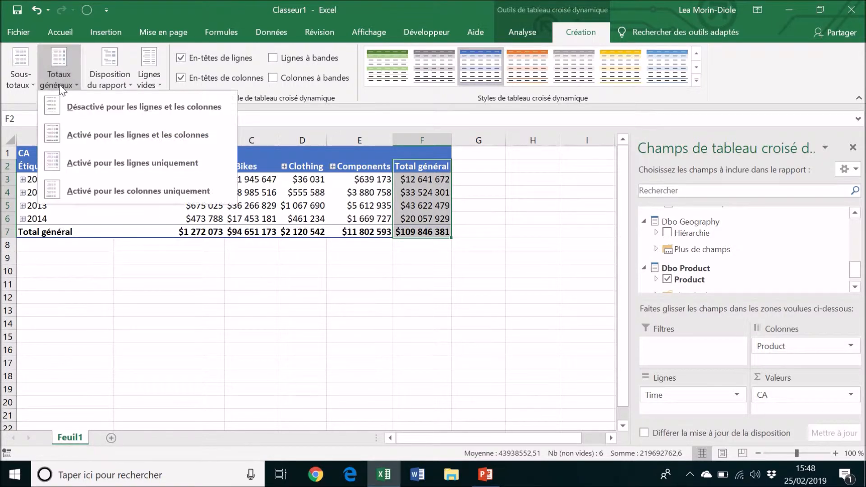
{"action": "left_click", "coordinate": [88, 106]}
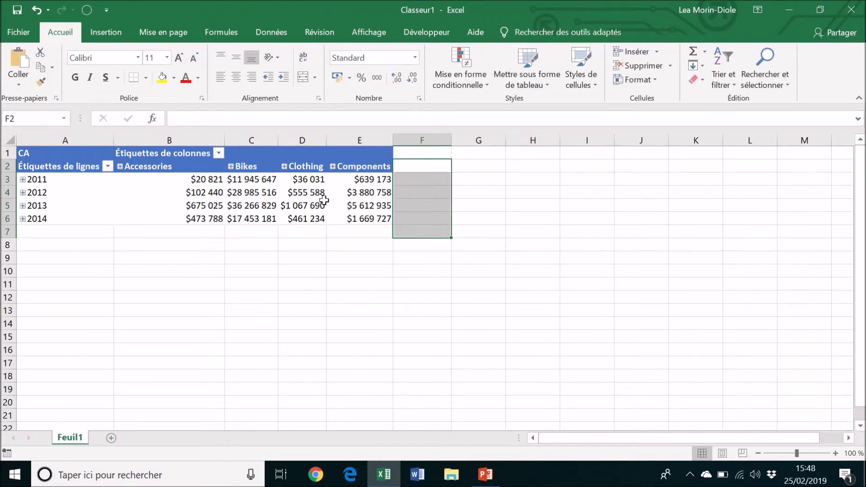
Turn the PivotTable's grand totals back on for both rows and columns.
{"action": "left_click", "coordinate": [304, 204]}
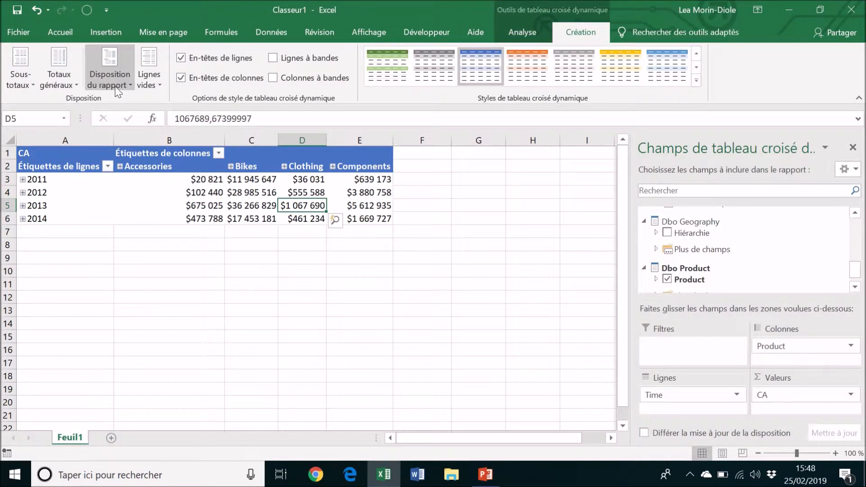
{"action": "left_click", "coordinate": [49, 74]}
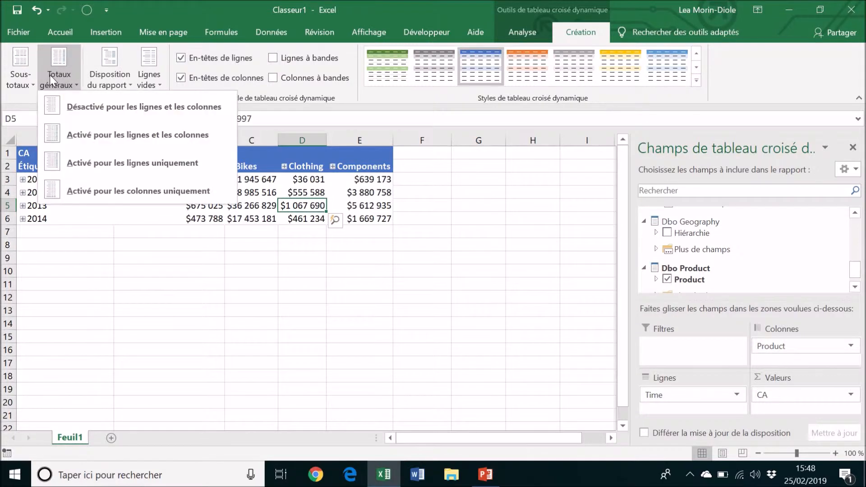
{"action": "left_click", "coordinate": [78, 135]}
{"action": "left_click", "coordinate": [201, 263]}
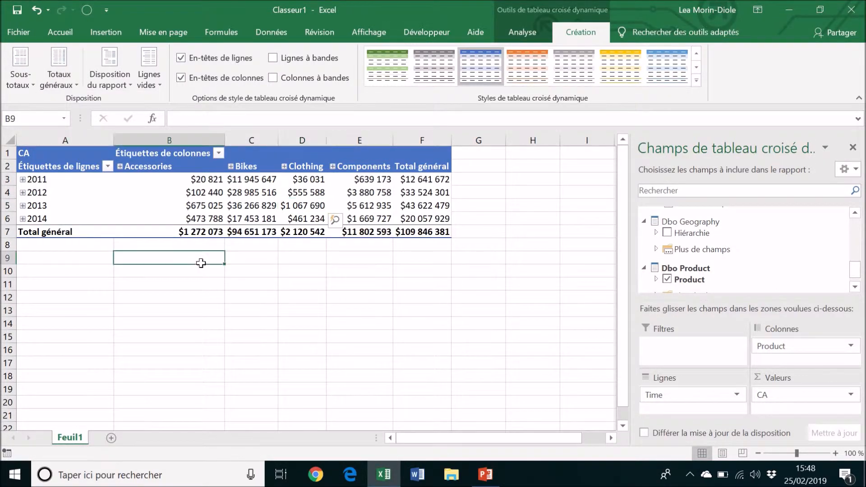
Inspect the Accessories values with their column grand total, and the row grand totals for 2011 and 2014.
{"action": "left_click", "coordinate": [166, 187]}
{"action": "left_click_drag", "start_coordinate": [166, 187], "coordinate": [166, 222]}
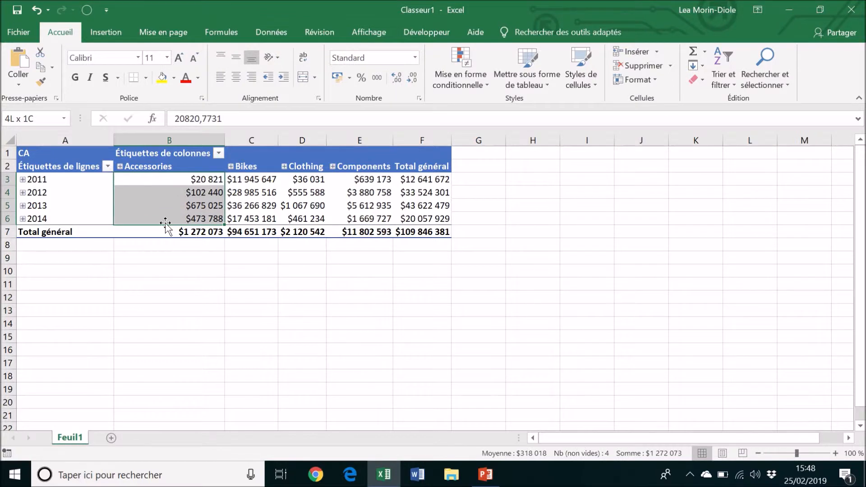
{"action": "left_click", "coordinate": [166, 233]}
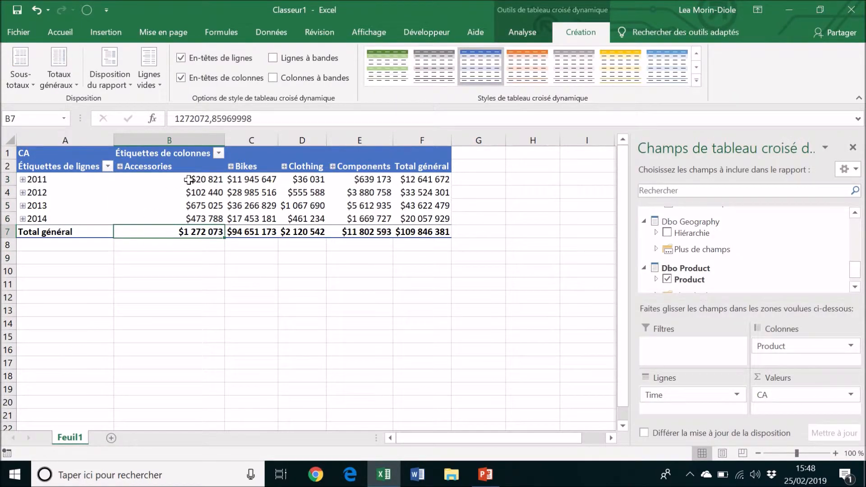
{"action": "left_click", "coordinate": [410, 181]}
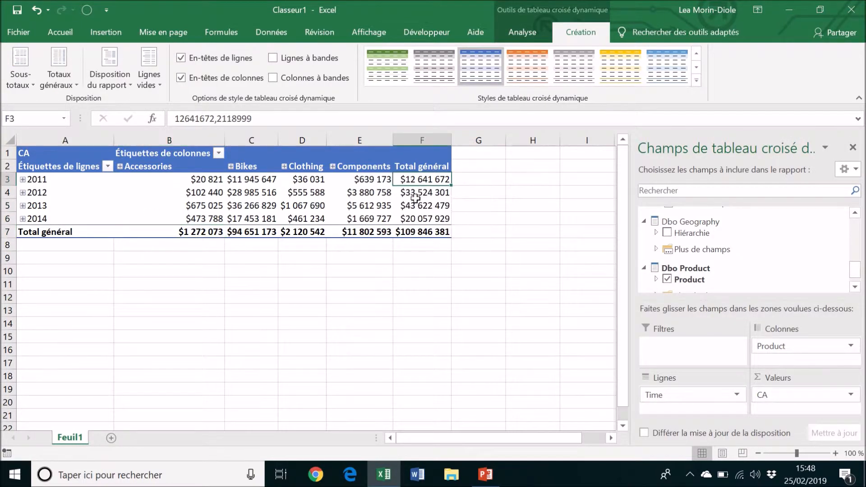
{"action": "mouse_move", "coordinate": [416, 197]}
{"action": "left_click", "coordinate": [412, 220]}
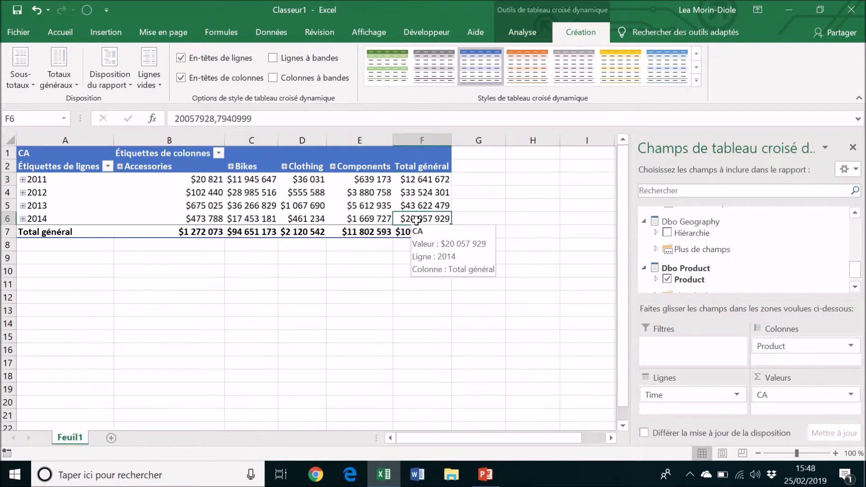
Start a PivotChart from the report and preview the line, bar, radar and statistical histogram chart types.
{"action": "mouse_move", "coordinate": [263, 229]}
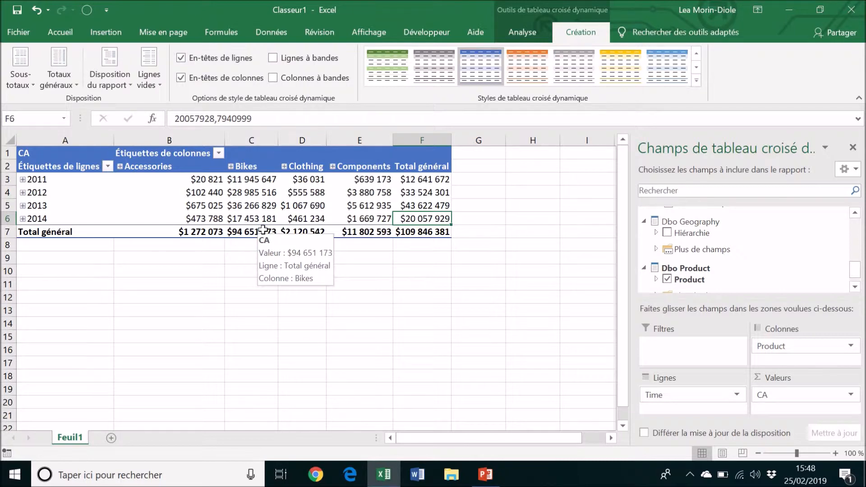
{"action": "left_click", "coordinate": [522, 31]}
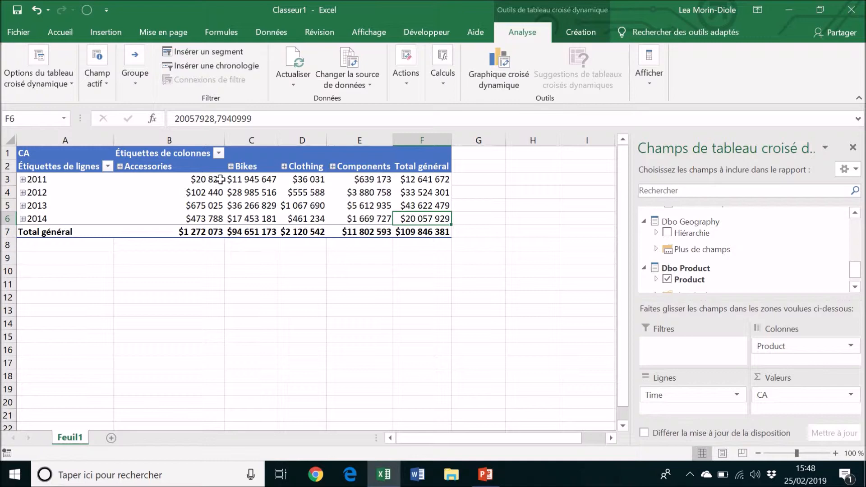
{"action": "mouse_move", "coordinate": [221, 180]}
{"action": "left_click", "coordinate": [367, 192]}
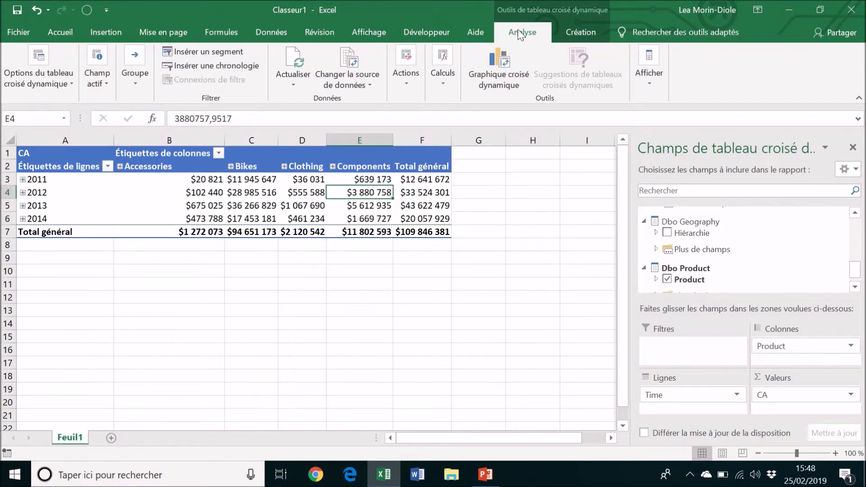
{"action": "left_click", "coordinate": [504, 80]}
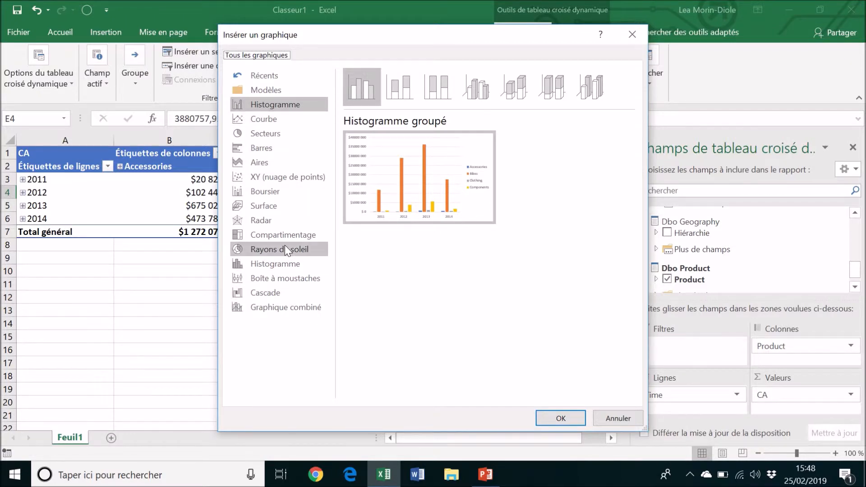
{"action": "left_click", "coordinate": [280, 119]}
{"action": "left_click", "coordinate": [281, 146]}
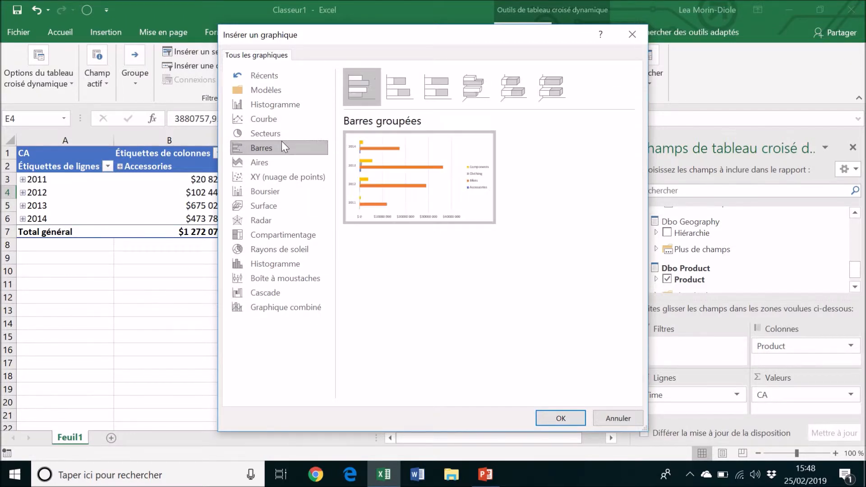
{"action": "left_click", "coordinate": [274, 222]}
{"action": "left_click", "coordinate": [278, 262]}
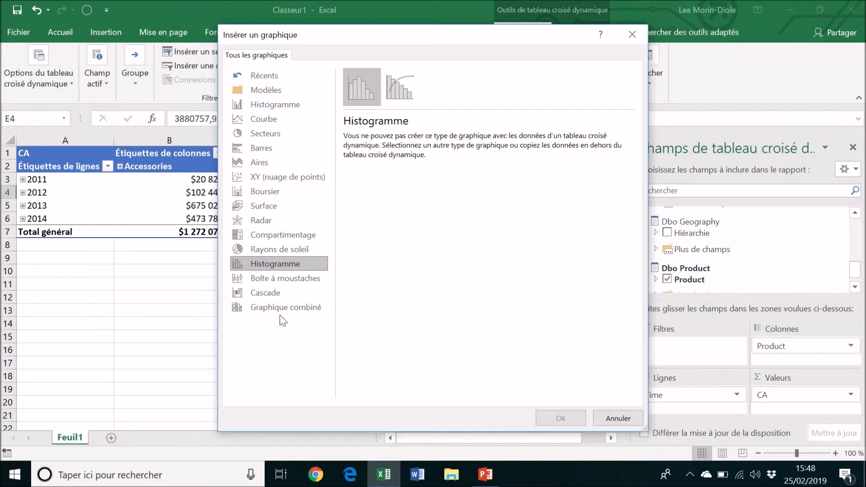
Insert a stacked column PivotChart (Histogramme empilé) from the report.
{"action": "left_click", "coordinate": [272, 107]}
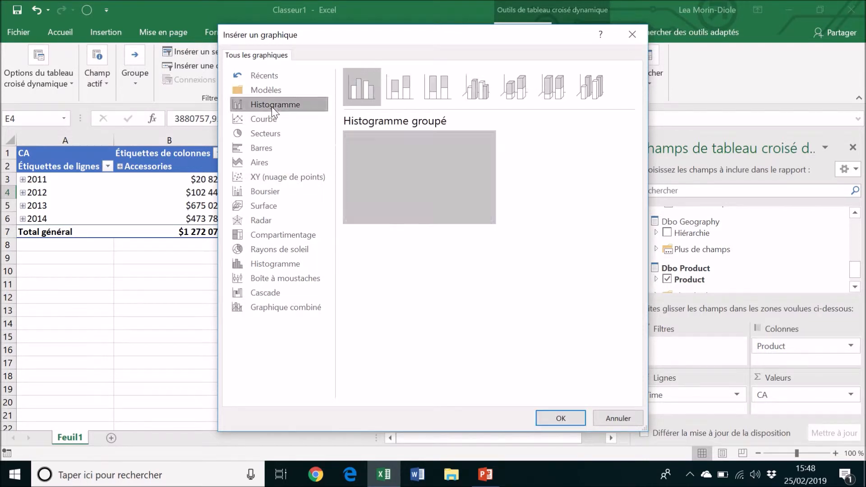
{"action": "left_click", "coordinate": [400, 86]}
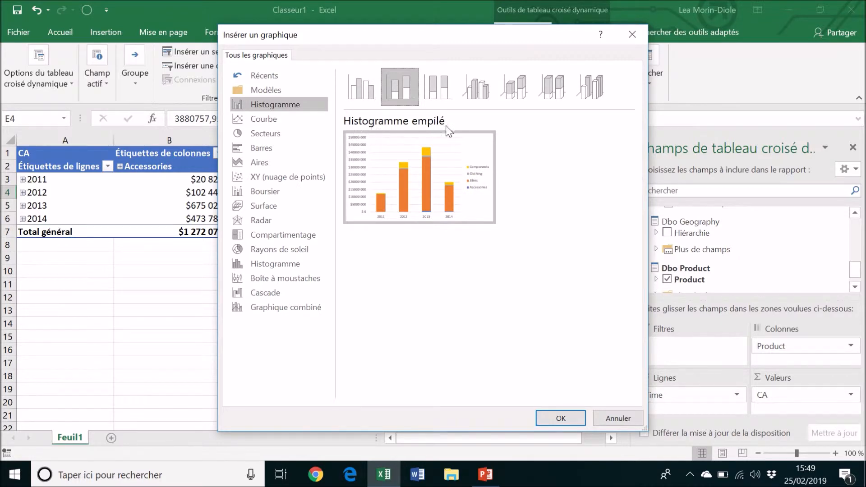
{"action": "mouse_move", "coordinate": [409, 200]}
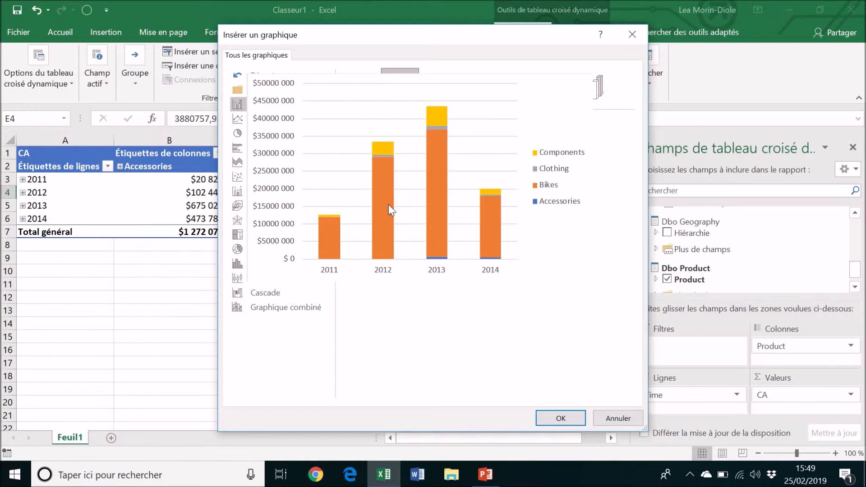
{"action": "left_click", "coordinate": [547, 418]}
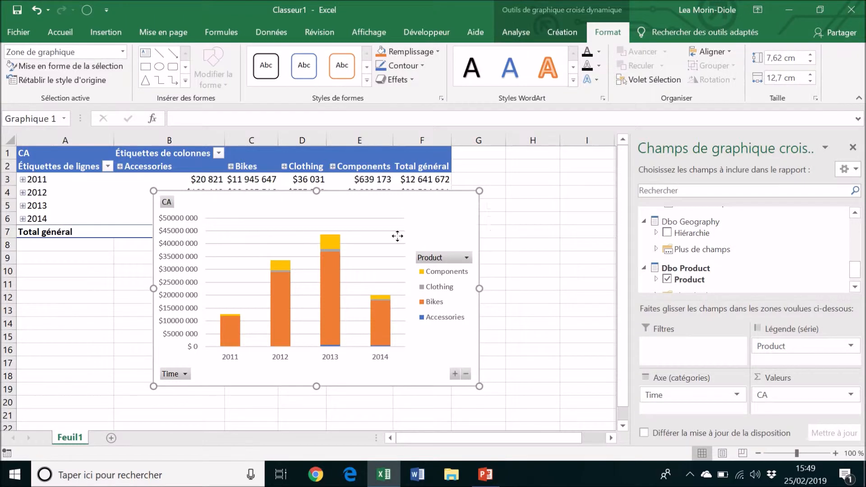
Move the PivotChart directly below the PivotTable so it covers none of the report's rows.
{"action": "left_click_drag", "start_coordinate": [397, 236], "coordinate": [354, 257]}
{"action": "left_click_drag", "start_coordinate": [625, 255], "coordinate": [626, 270]}
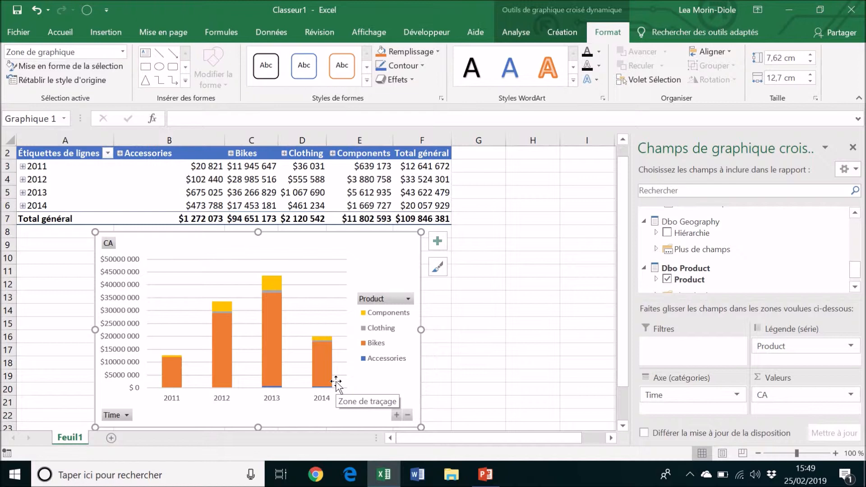
{"action": "left_click", "coordinate": [273, 387]}
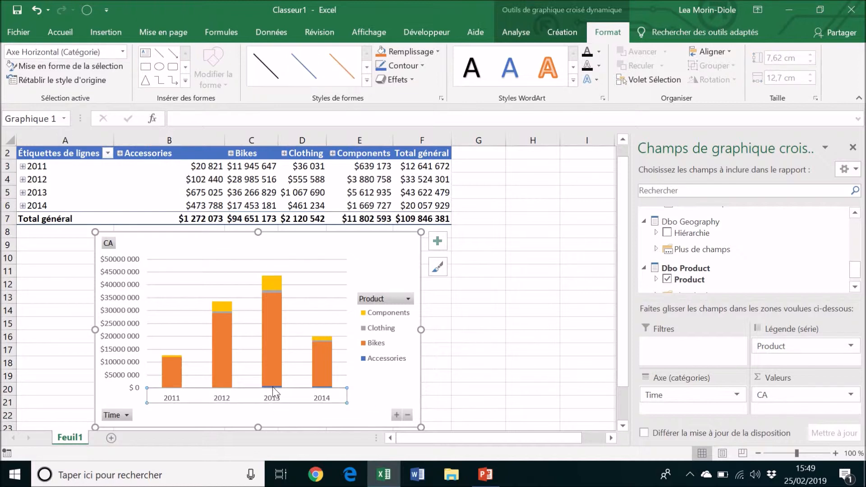
{"action": "left_click", "coordinate": [377, 399]}
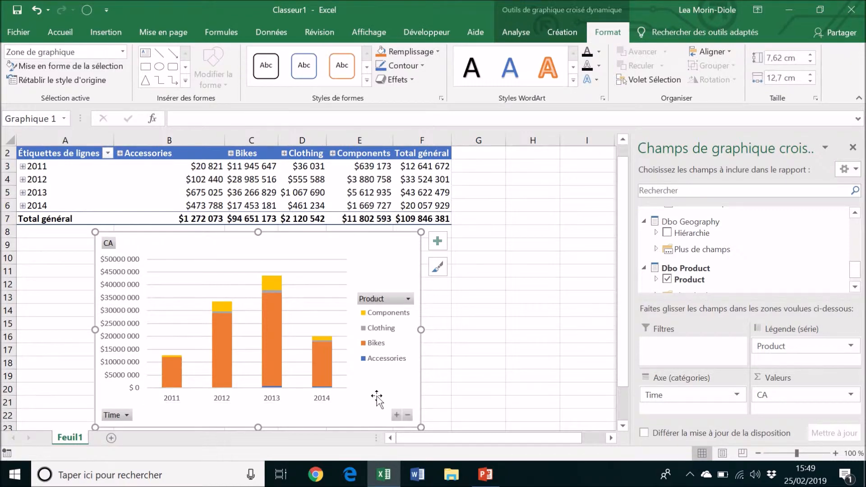
{"action": "left_click_drag", "start_coordinate": [392, 257], "coordinate": [366, 258]}
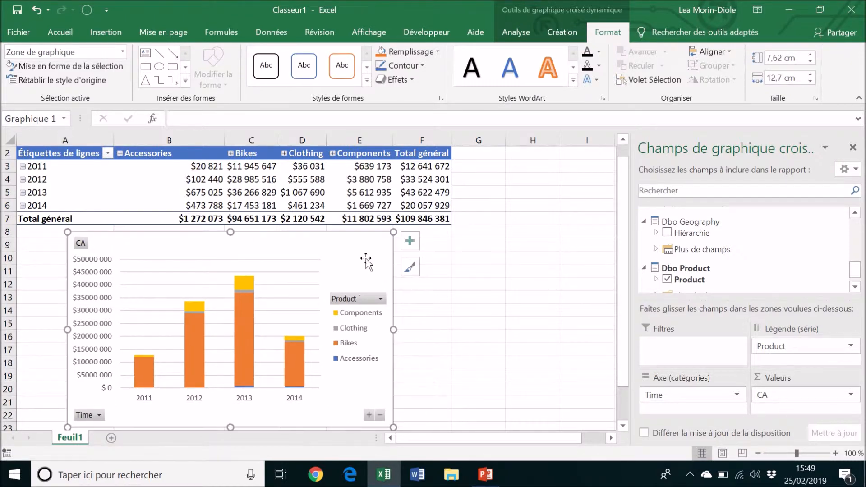
{"action": "left_click", "coordinate": [448, 294]}
{"action": "left_click", "coordinate": [380, 261]}
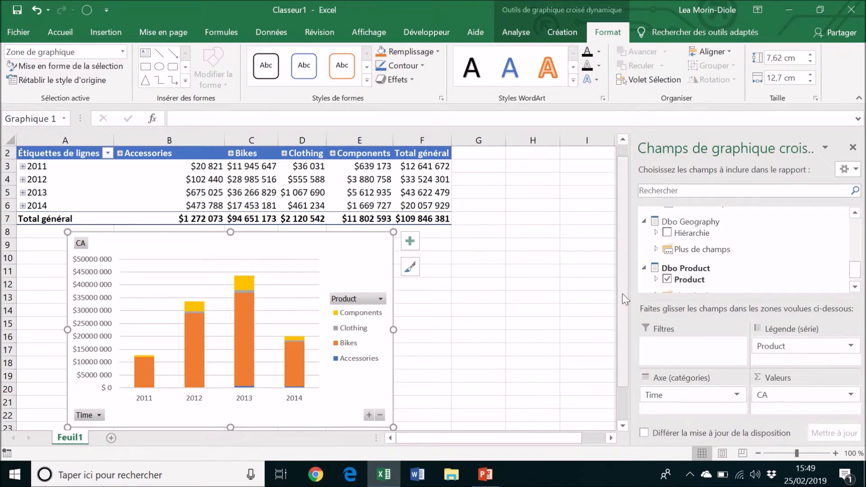
{"action": "left_click_drag", "start_coordinate": [625, 298], "coordinate": [625, 304]}
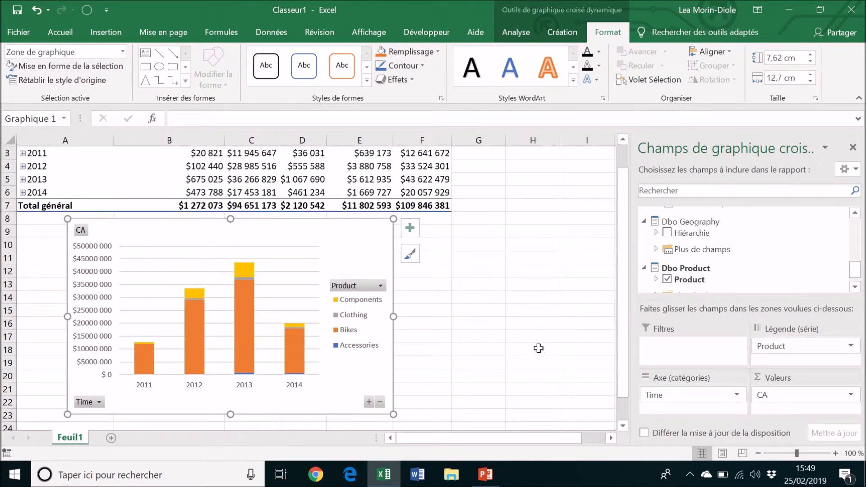
Drill down into 2012 from its Bikes column in the PivotChart to break the year into quarters.
{"action": "left_click", "coordinate": [436, 361]}
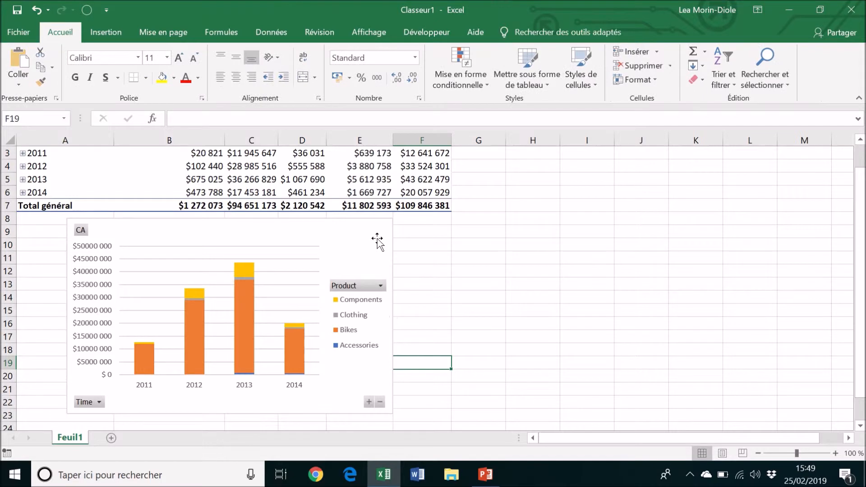
{"action": "left_click", "coordinate": [377, 241]}
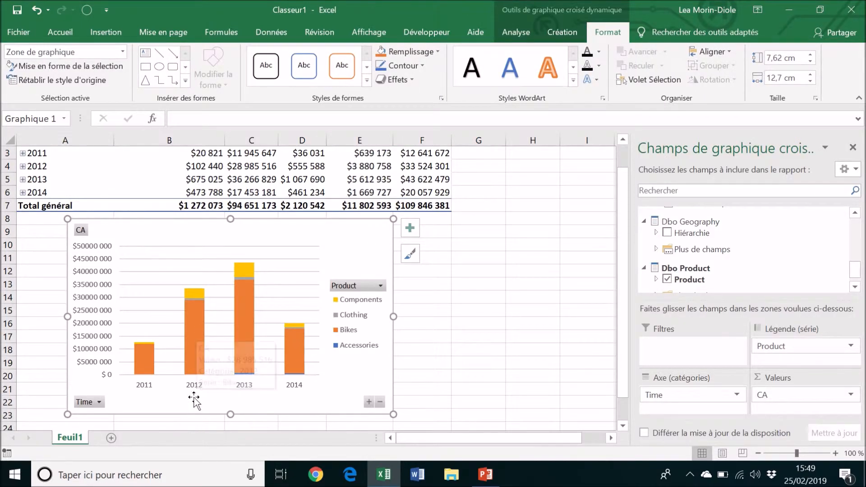
{"action": "left_click", "coordinate": [193, 340]}
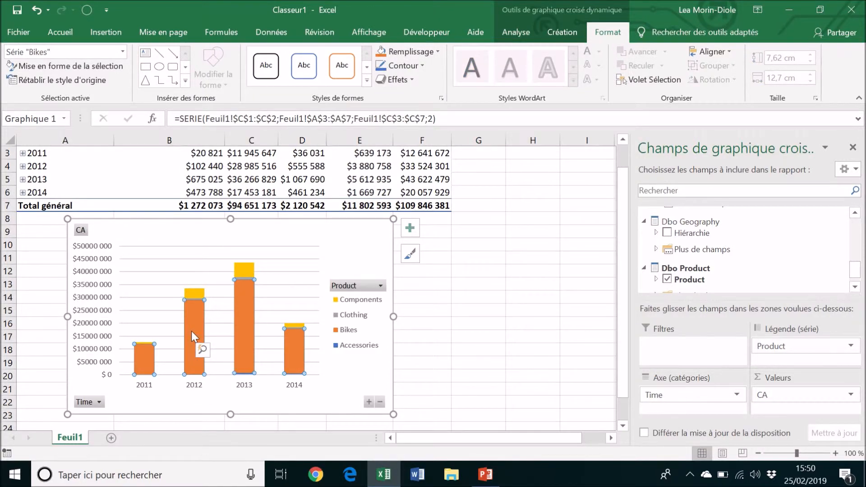
{"action": "double_click", "coordinate": [192, 333]}
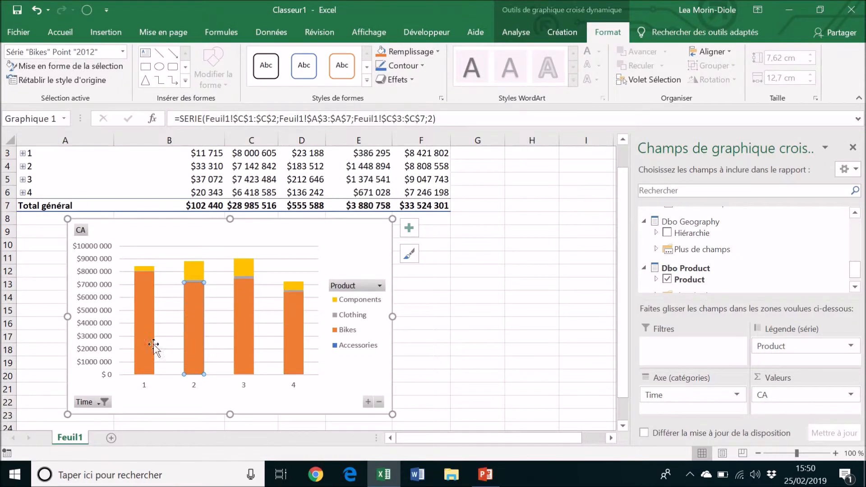
Drill down into quarter 1 from its Bikes column in the PivotChart to break it into months.
{"action": "left_click", "coordinate": [148, 337]}
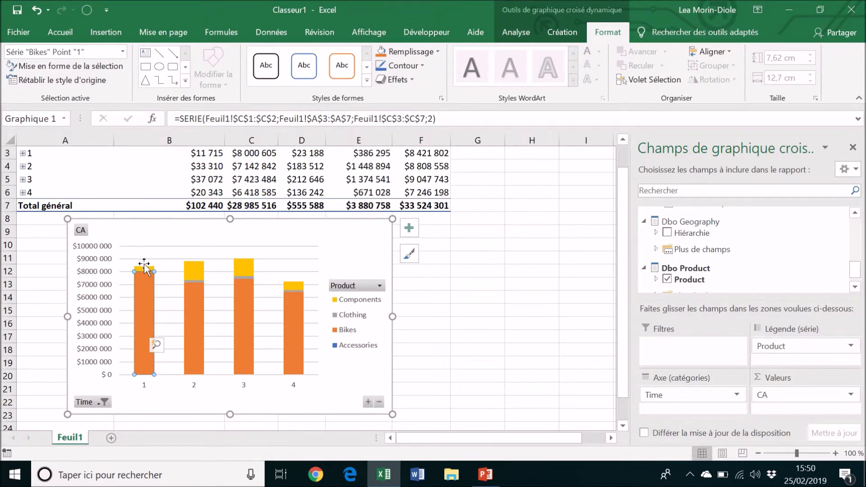
{"action": "mouse_move", "coordinate": [143, 327]}
{"action": "mouse_move", "coordinate": [150, 350]}
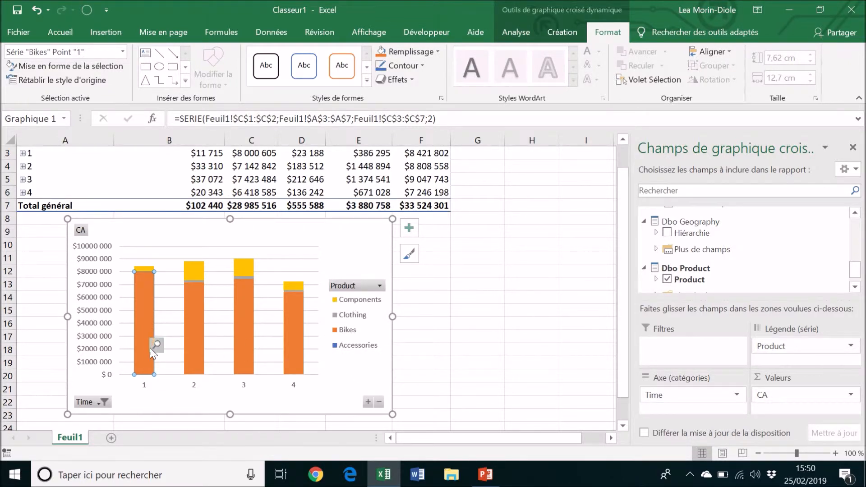
{"action": "double_click", "coordinate": [145, 324]}
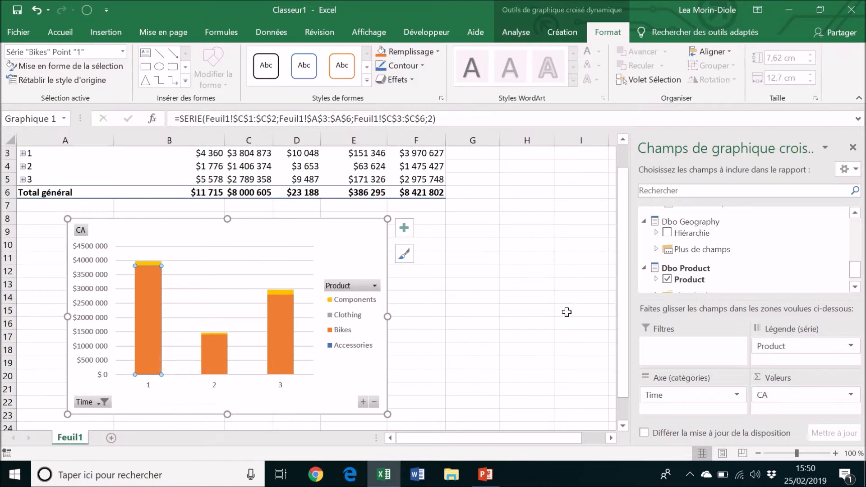
Reposition the PivotChart just beneath the total row of the shortened PivotTable.
{"action": "left_click_drag", "start_coordinate": [623, 345], "coordinate": [623, 334]}
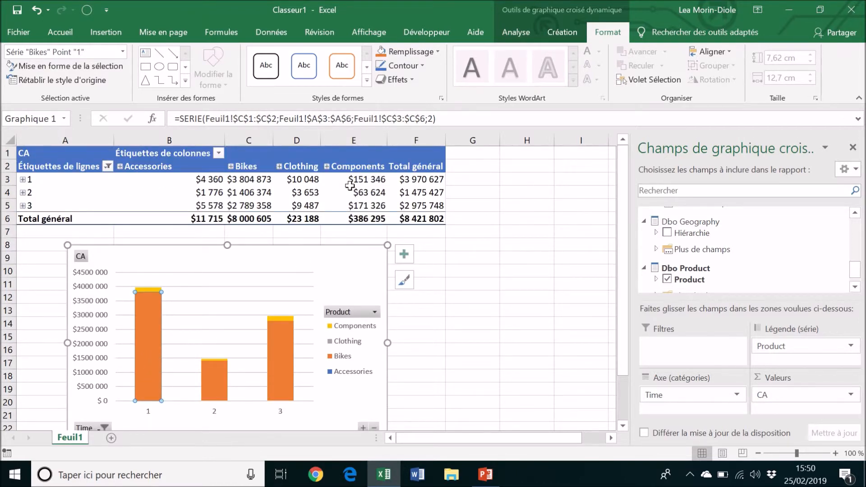
{"action": "left_click_drag", "start_coordinate": [313, 249], "coordinate": [304, 232]}
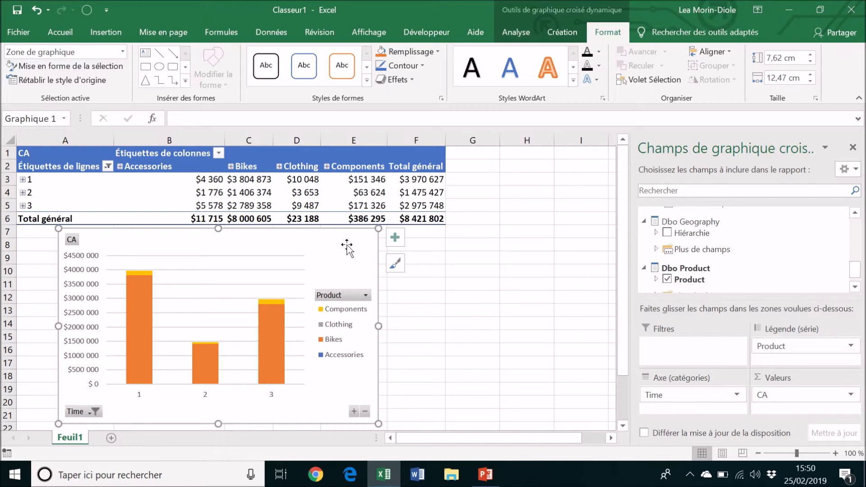
{"action": "left_click_drag", "start_coordinate": [347, 245], "coordinate": [359, 247]}
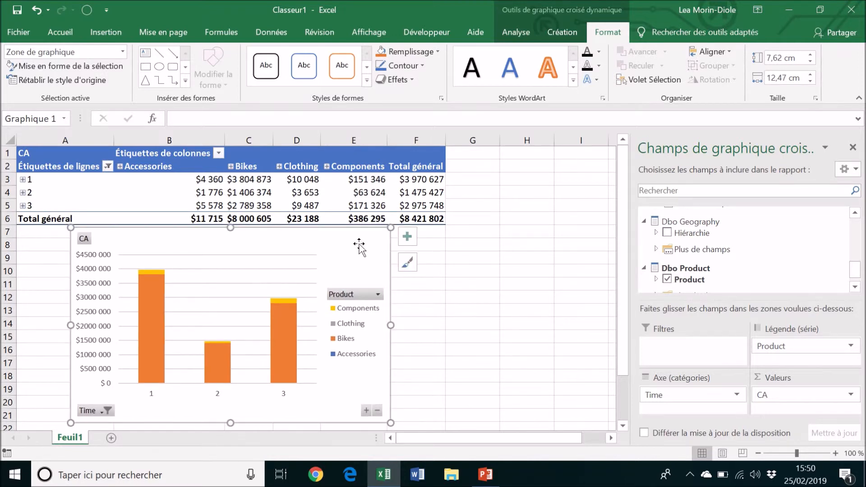
{"action": "left_click_drag", "start_coordinate": [360, 243], "coordinate": [369, 249]}
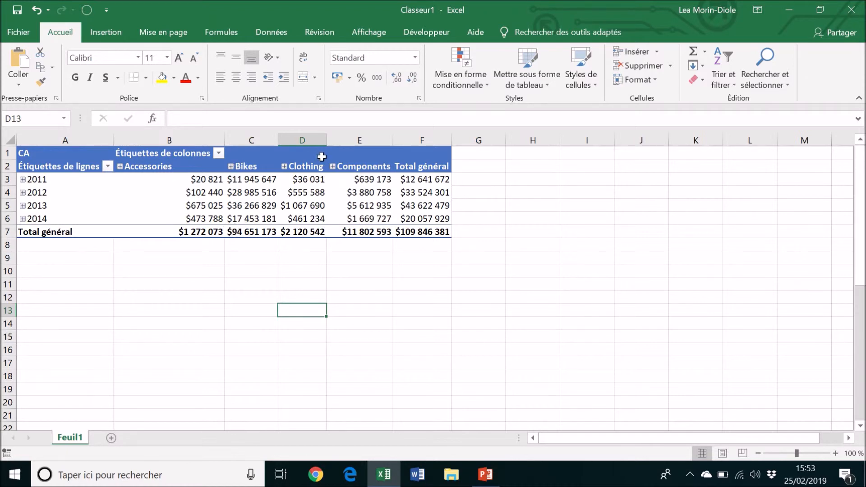
Start a new MDX calculated measure for the PivotTable and name it Prix moyen.
{"action": "left_click", "coordinate": [341, 201]}
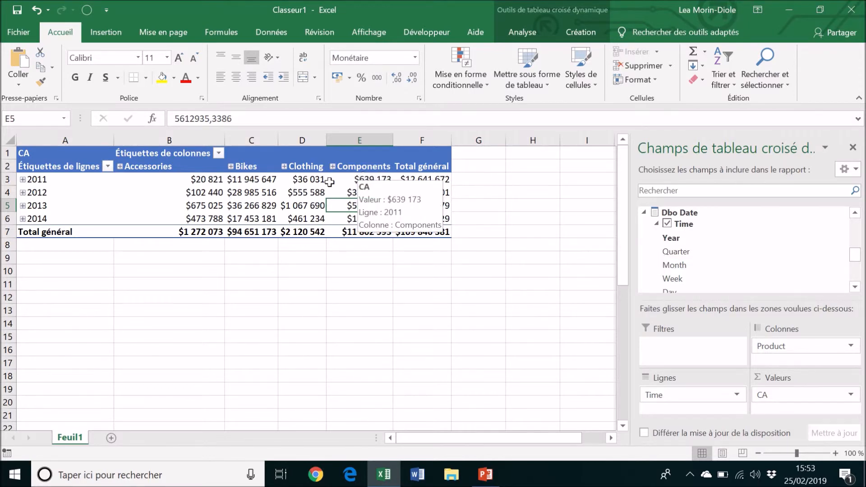
{"action": "mouse_move", "coordinate": [239, 193]}
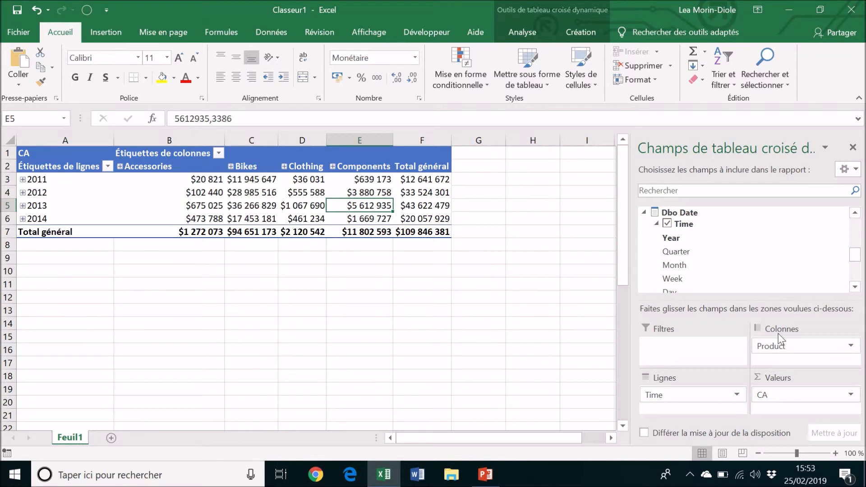
{"action": "left_click_drag", "start_coordinate": [856, 256], "coordinate": [856, 222]}
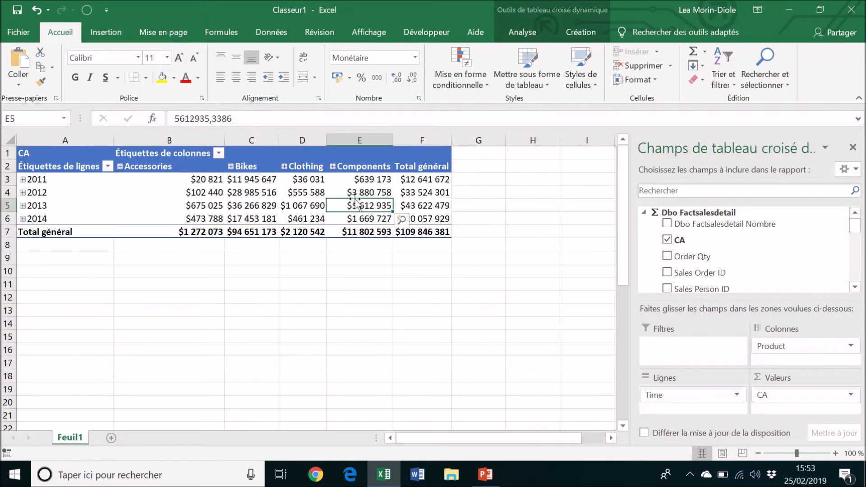
{"action": "left_click", "coordinate": [530, 37]}
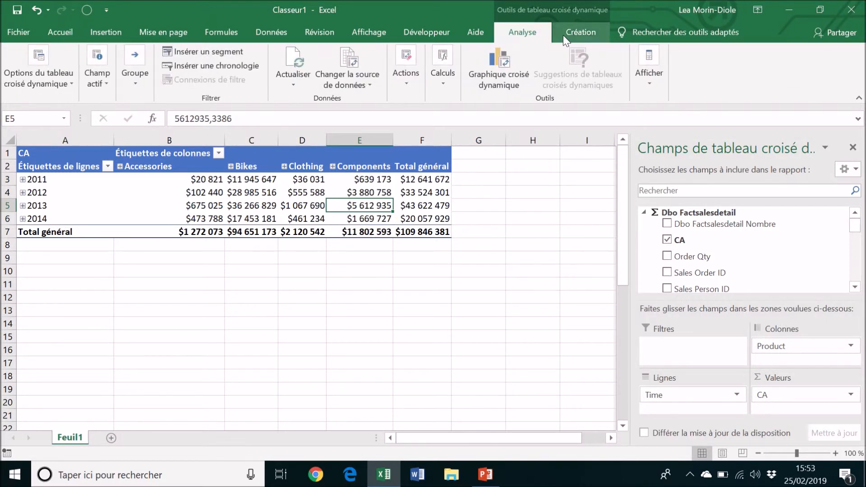
{"action": "left_click", "coordinate": [446, 80]}
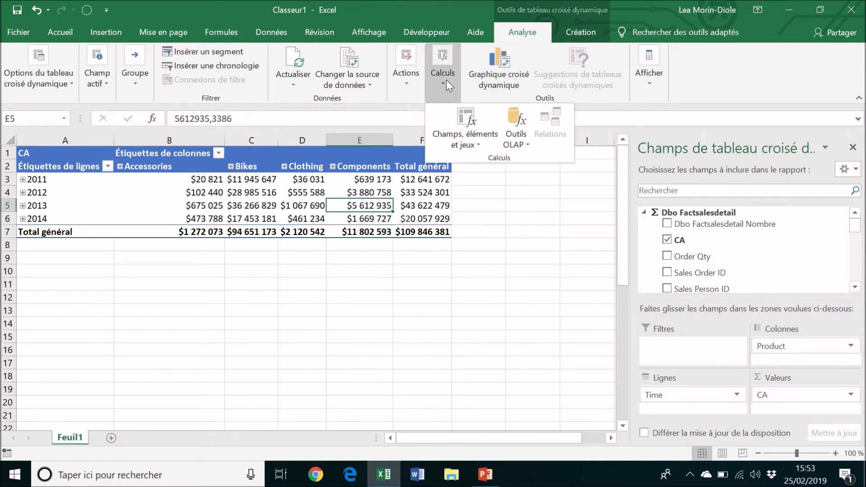
{"action": "left_click", "coordinate": [523, 144]}
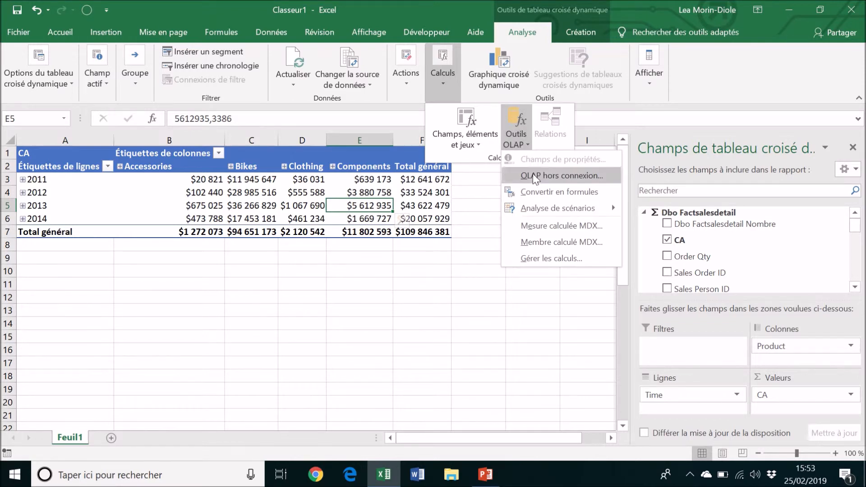
{"action": "left_click", "coordinate": [550, 228]}
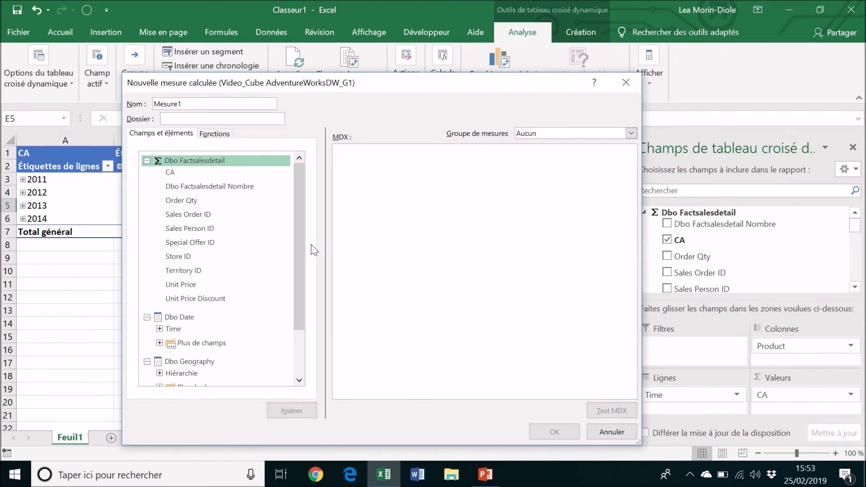
{"action": "left_click_drag", "start_coordinate": [300, 242], "coordinate": [299, 215]}
{"action": "double_click", "coordinate": [160, 107]}
{"action": "key", "text": "BackSpace"}
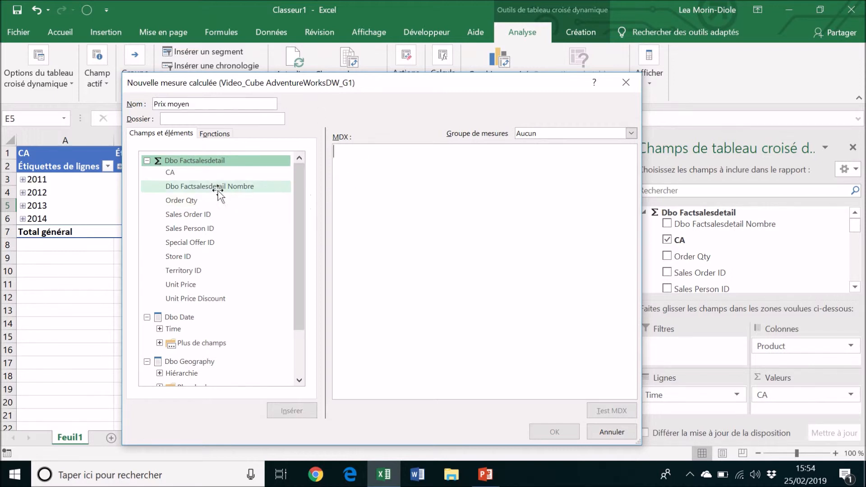
Create the measure with the MDX formula [Measures].[Line Total] / [Measures].[Order Qty] after testing its syntax.
{"action": "left_click_drag", "start_coordinate": [201, 175], "coordinate": [393, 169]}
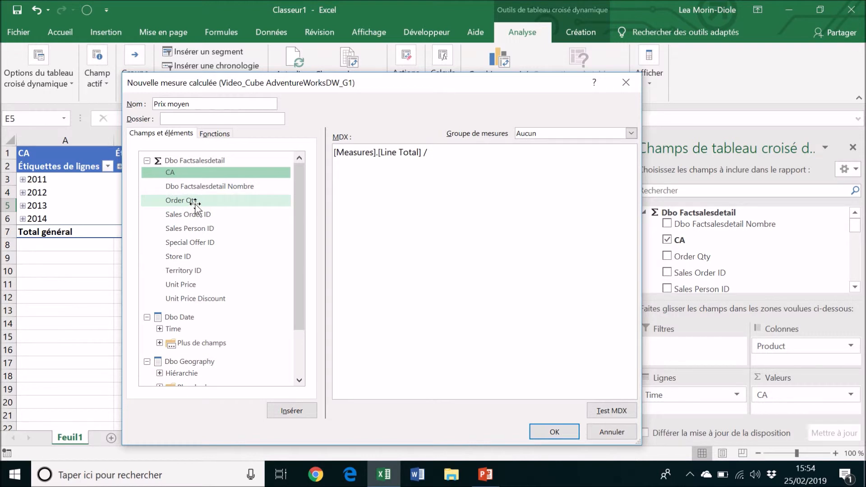
{"action": "left_click_drag", "start_coordinate": [195, 204], "coordinate": [480, 161]}
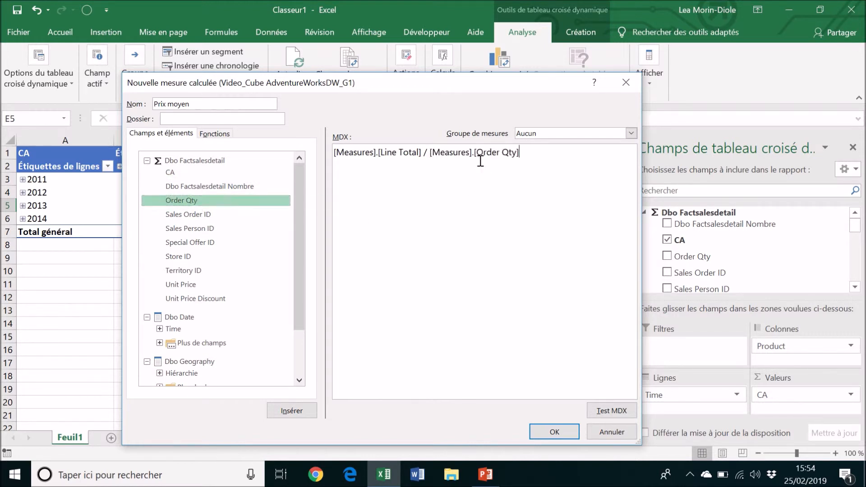
{"action": "left_click", "coordinate": [599, 413]}
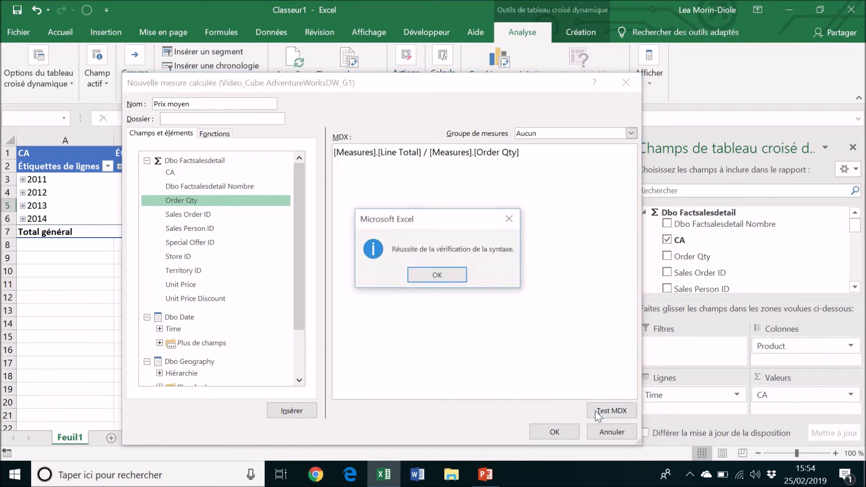
{"action": "left_click", "coordinate": [437, 275]}
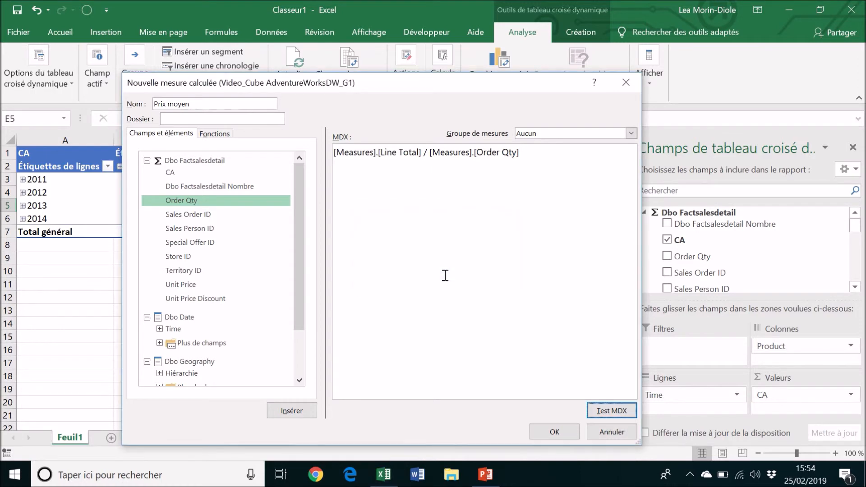
{"action": "left_click", "coordinate": [563, 427]}
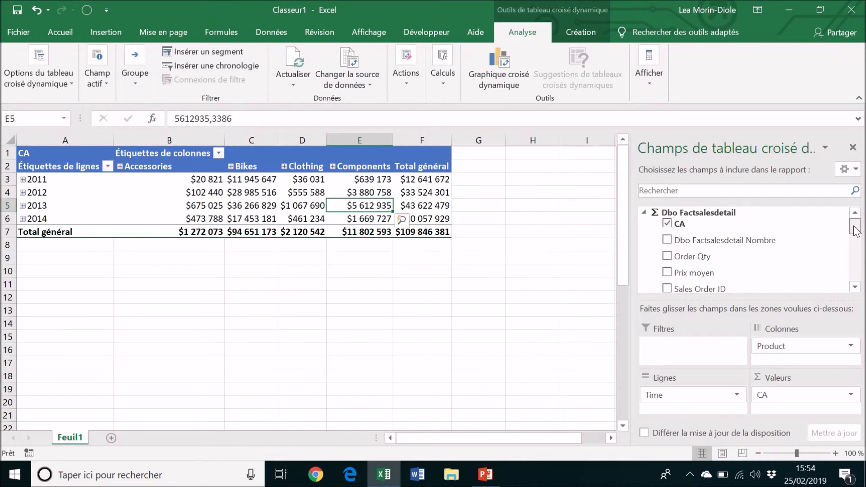
Replace CA with the Prix moyen measure in the PivotTable's values.
{"action": "mouse_move", "coordinate": [856, 231]}
{"action": "left_mouse_down"}
{"action": "mouse_move", "coordinate": [856, 282]}
{"action": "mouse_move", "coordinate": [857, 221]}
{"action": "mouse_move", "coordinate": [858, 254]}
{"action": "mouse_move", "coordinate": [856, 234]}
{"action": "left_mouse_up"}
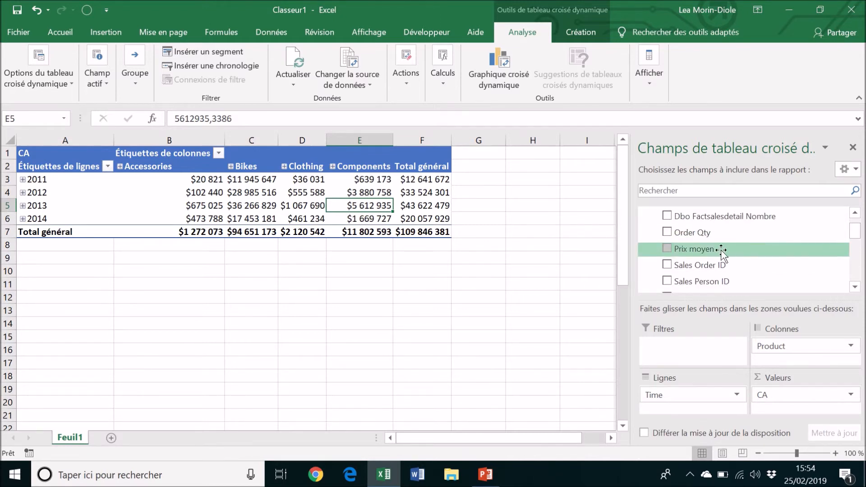
{"action": "left_click_drag", "start_coordinate": [722, 250], "coordinate": [789, 399]}
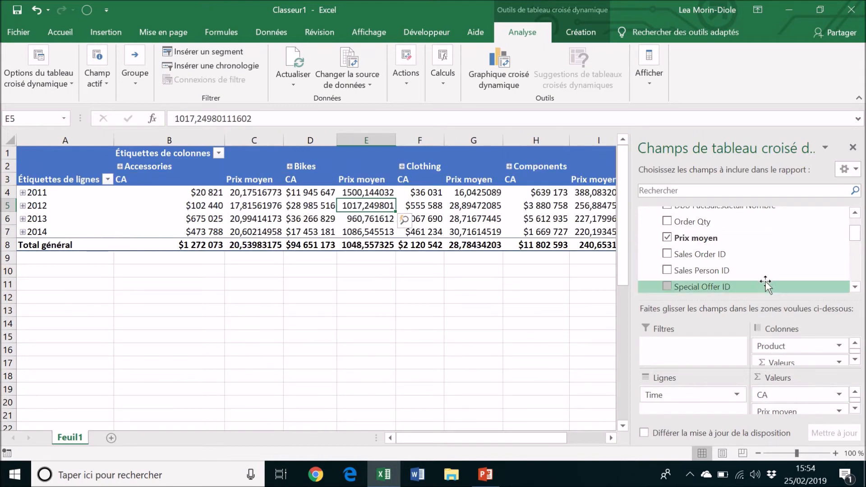
{"action": "left_click_drag", "start_coordinate": [777, 396], "coordinate": [742, 243]}
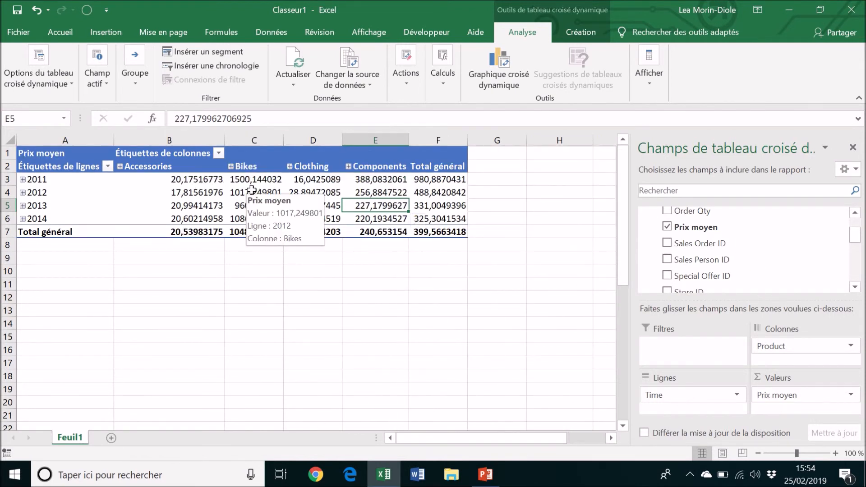
Examine the average prices by year and product category in the PivotTable.
{"action": "left_click", "coordinate": [206, 179]}
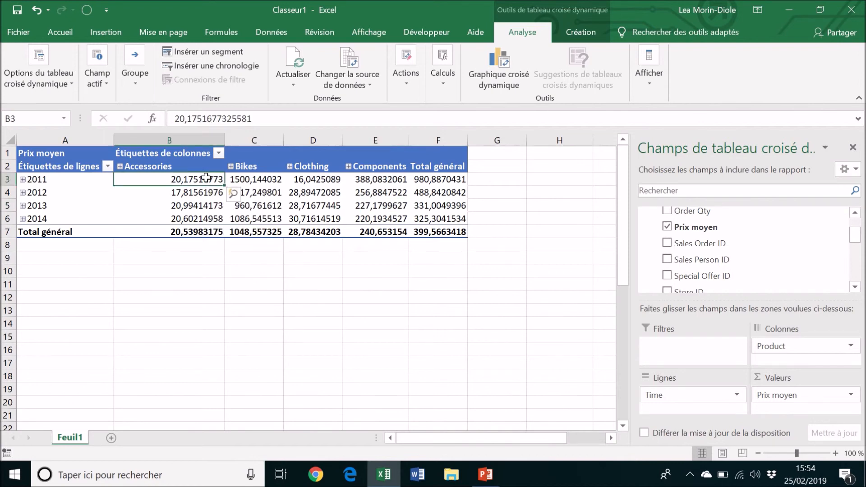
{"action": "left_click", "coordinate": [147, 193]}
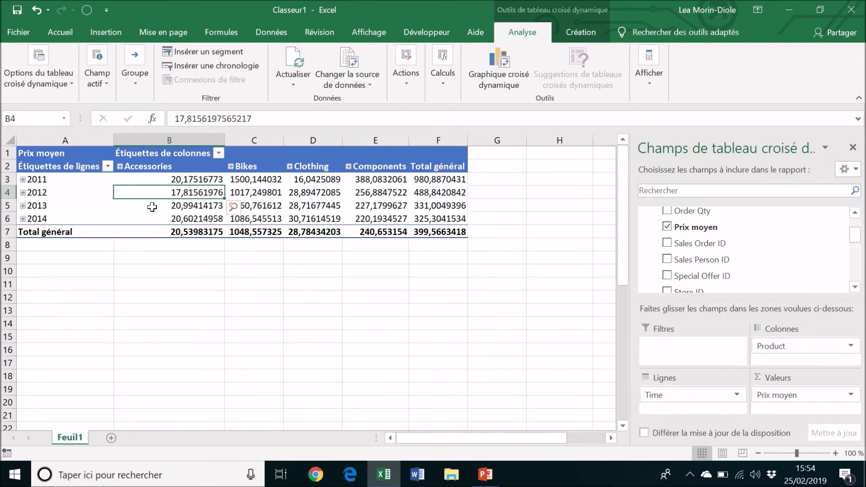
{"action": "left_click", "coordinate": [212, 235]}
{"action": "left_click", "coordinate": [304, 218]}
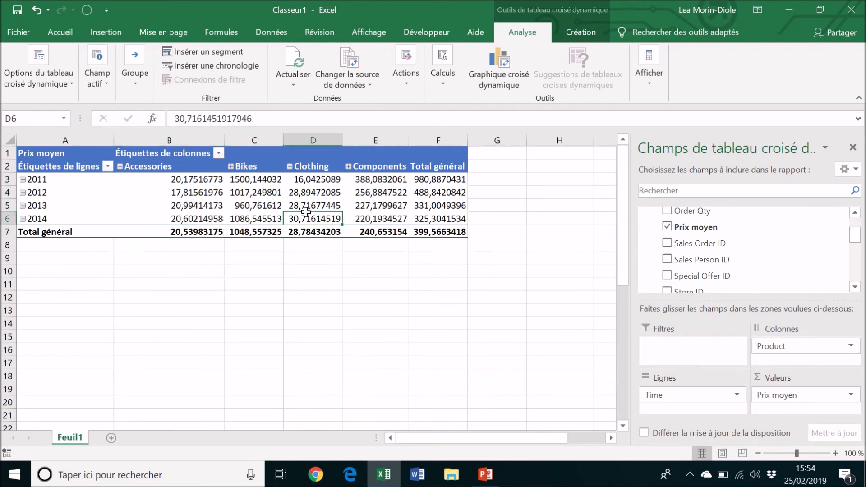
{"action": "left_click", "coordinate": [308, 269]}
{"action": "left_click", "coordinate": [323, 209]}
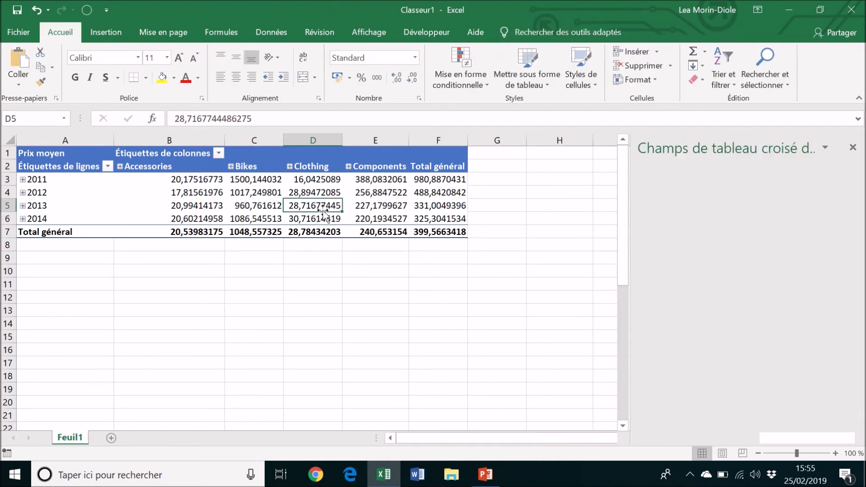
{"action": "left_click", "coordinate": [581, 33]}
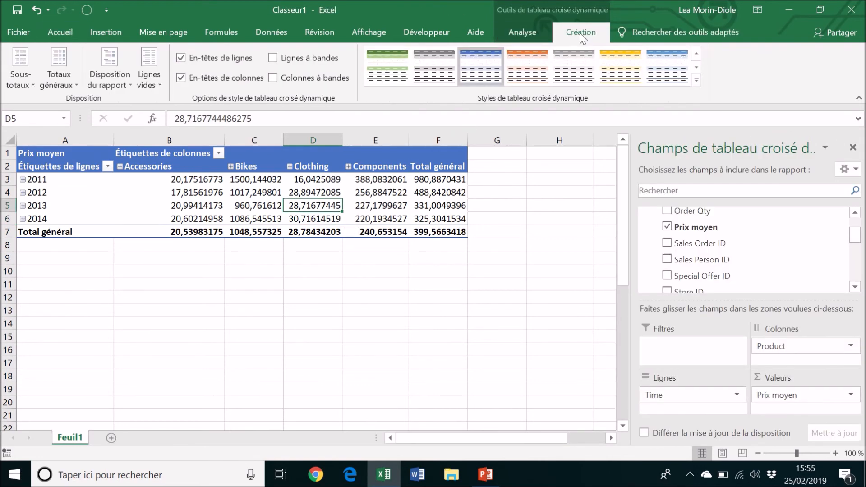
{"action": "left_click", "coordinate": [537, 34]}
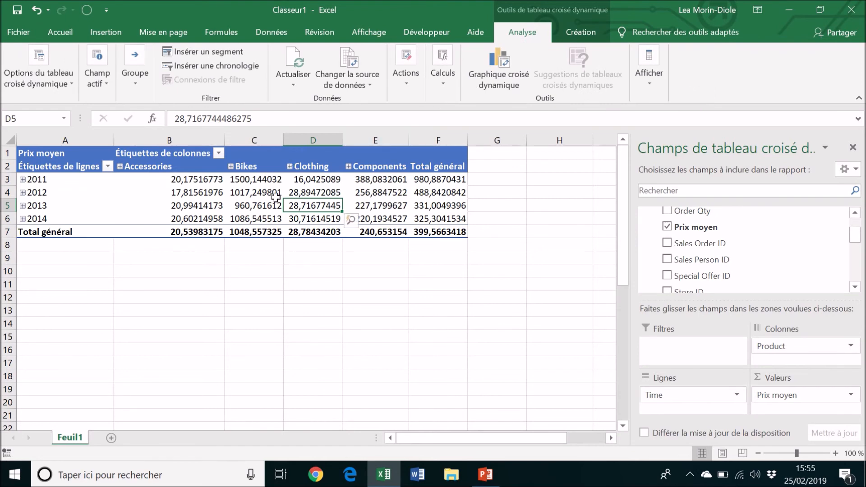
{"action": "mouse_move", "coordinate": [171, 226]}
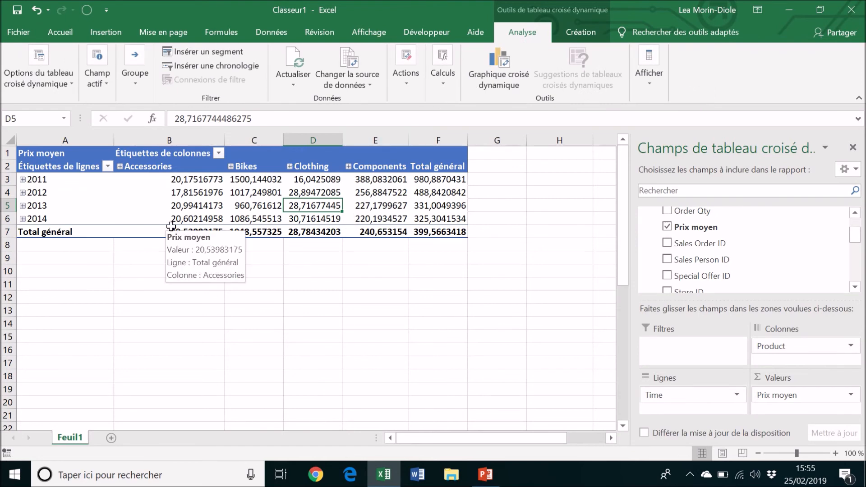